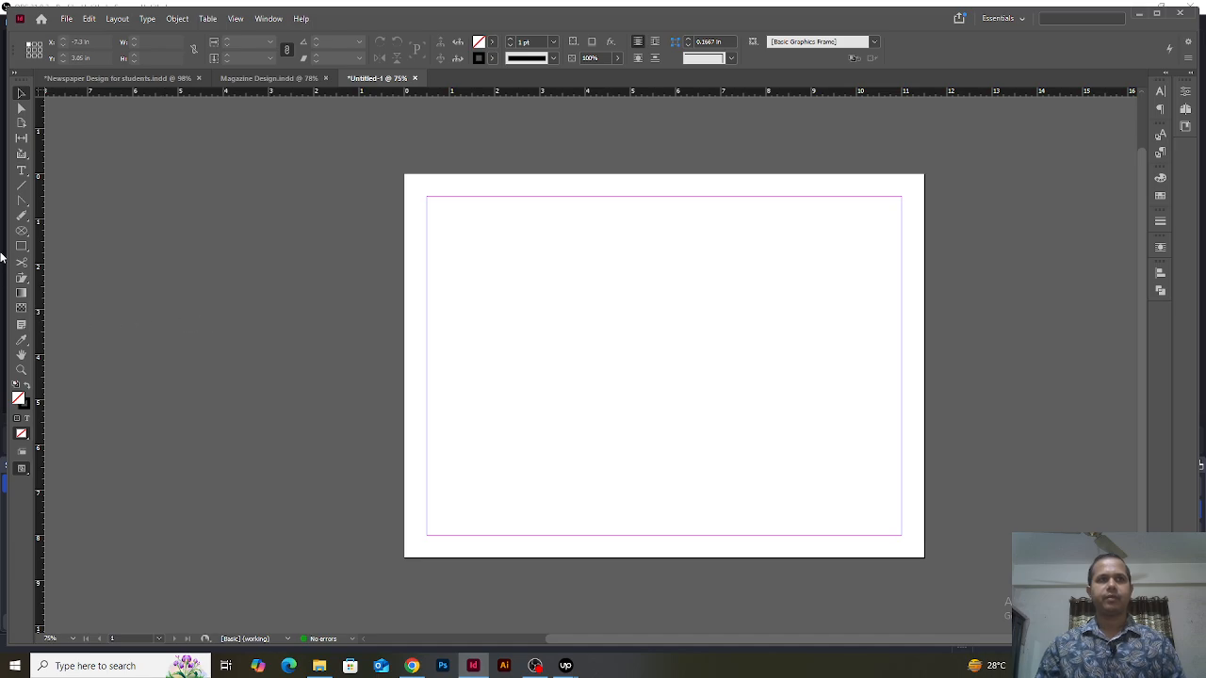
- Draw a rectangle frame about 5.92 by 3.64 in mid-page and fill it with the green C=75 M=5 Y=100 K=0 swatch
left_click(21, 232)
left_click_drag(23, 236, 64, 244)
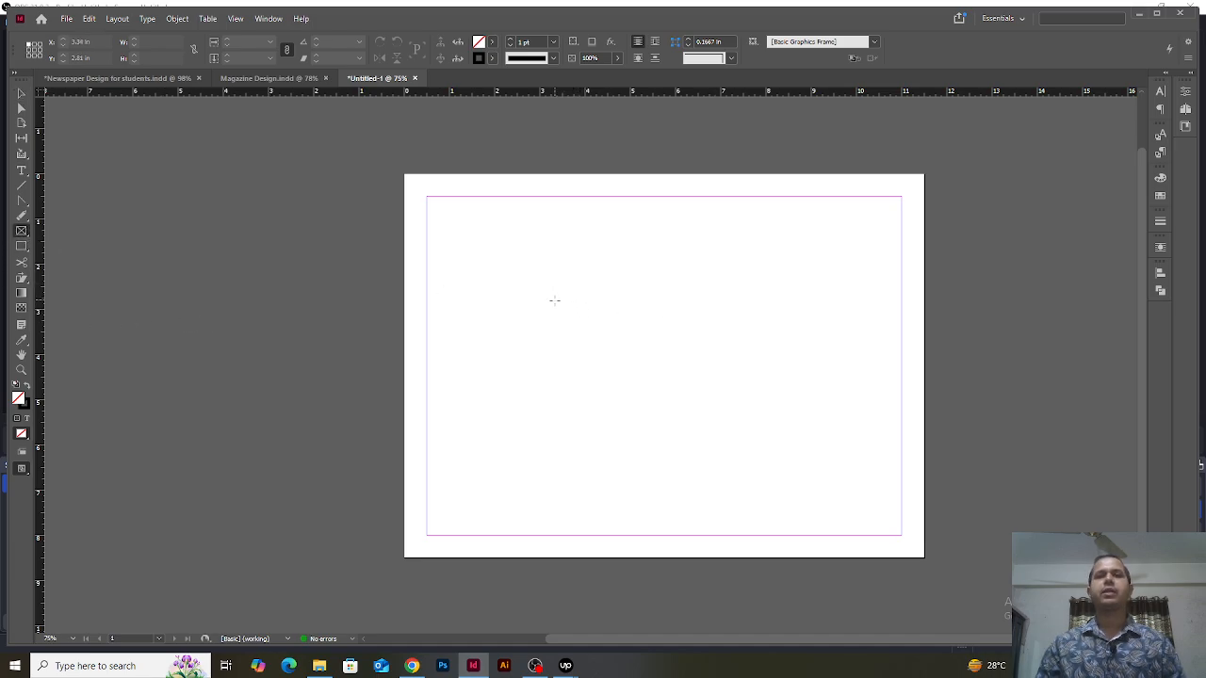
left_click_drag(523, 291, 791, 455)
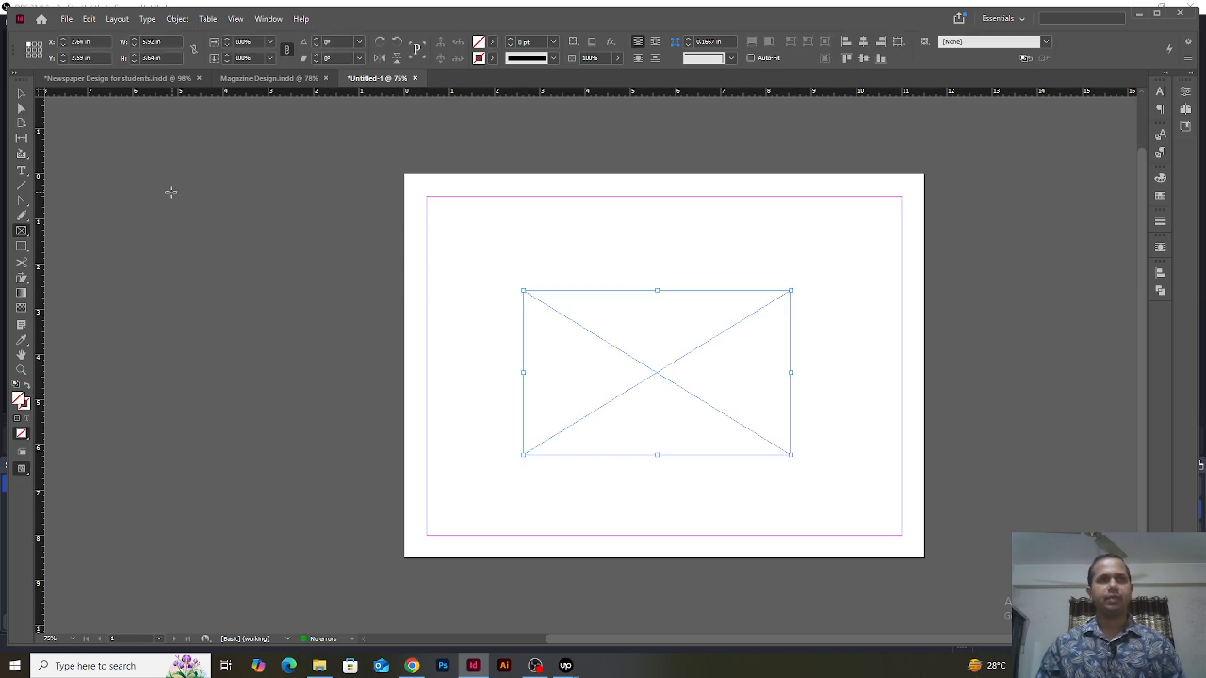
left_click(1161, 196)
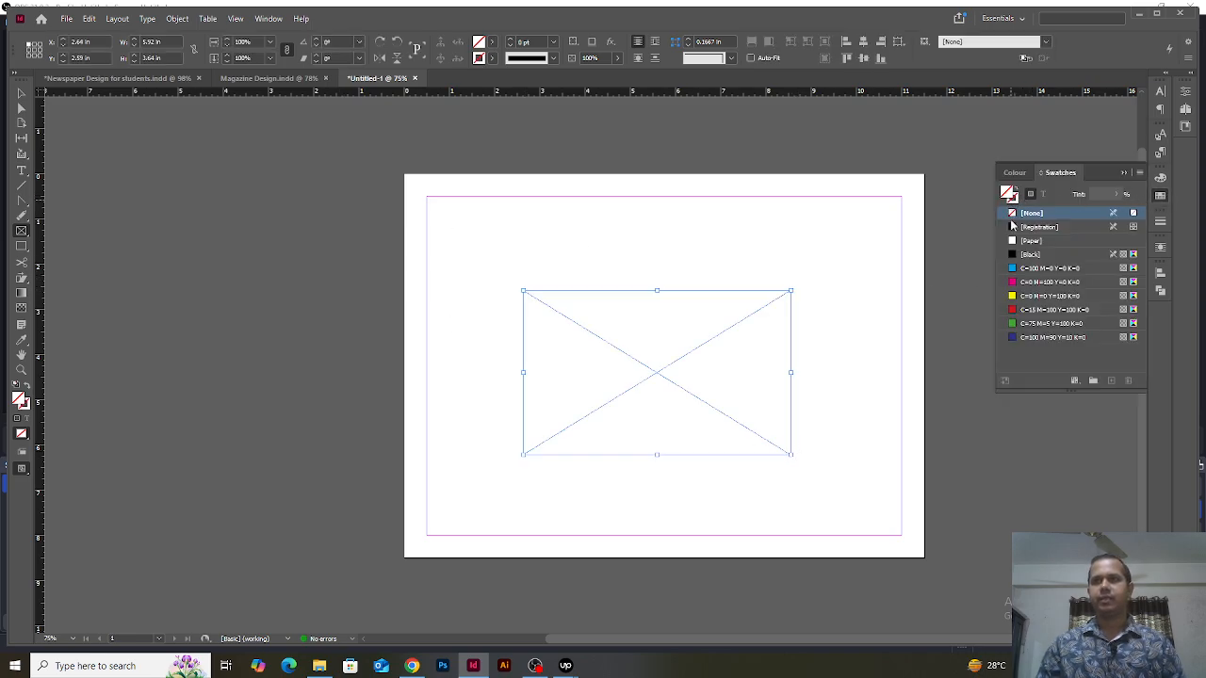
left_click(1024, 324)
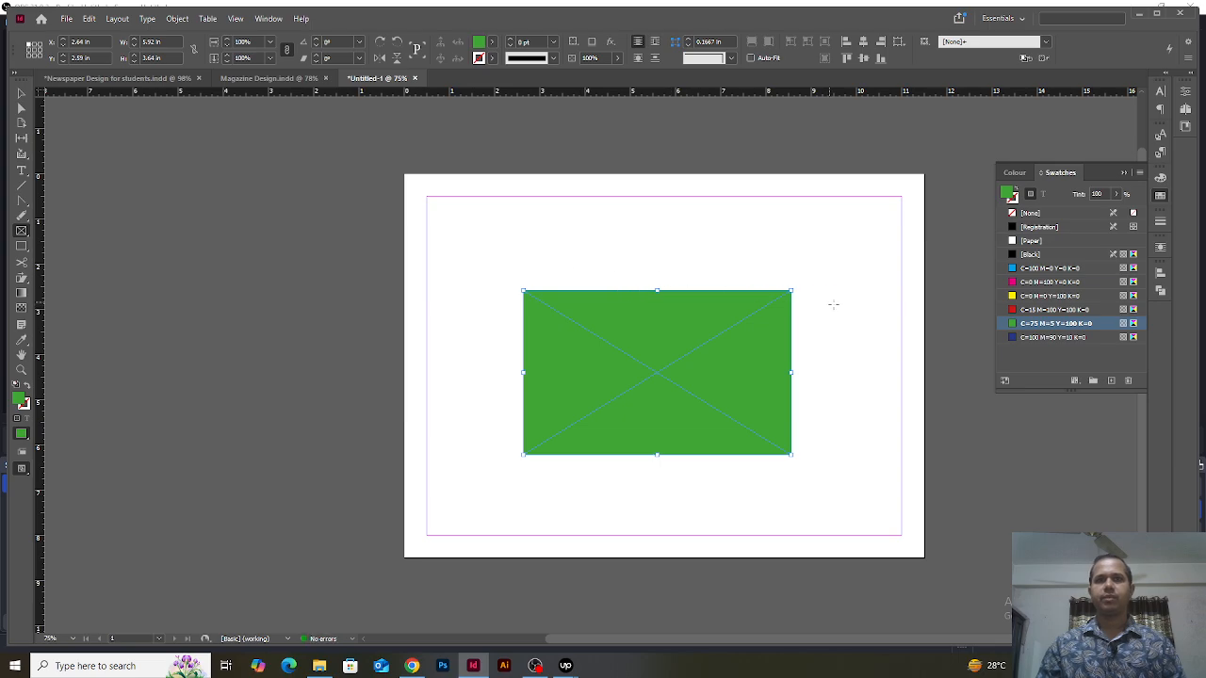
- Draw a circular ellipse frame about 2.08 in across inside the green rectangle and fill it with the red C=15 M=100 Y=100 K=0 swatch
right_click(21, 231)
left_click(83, 259)
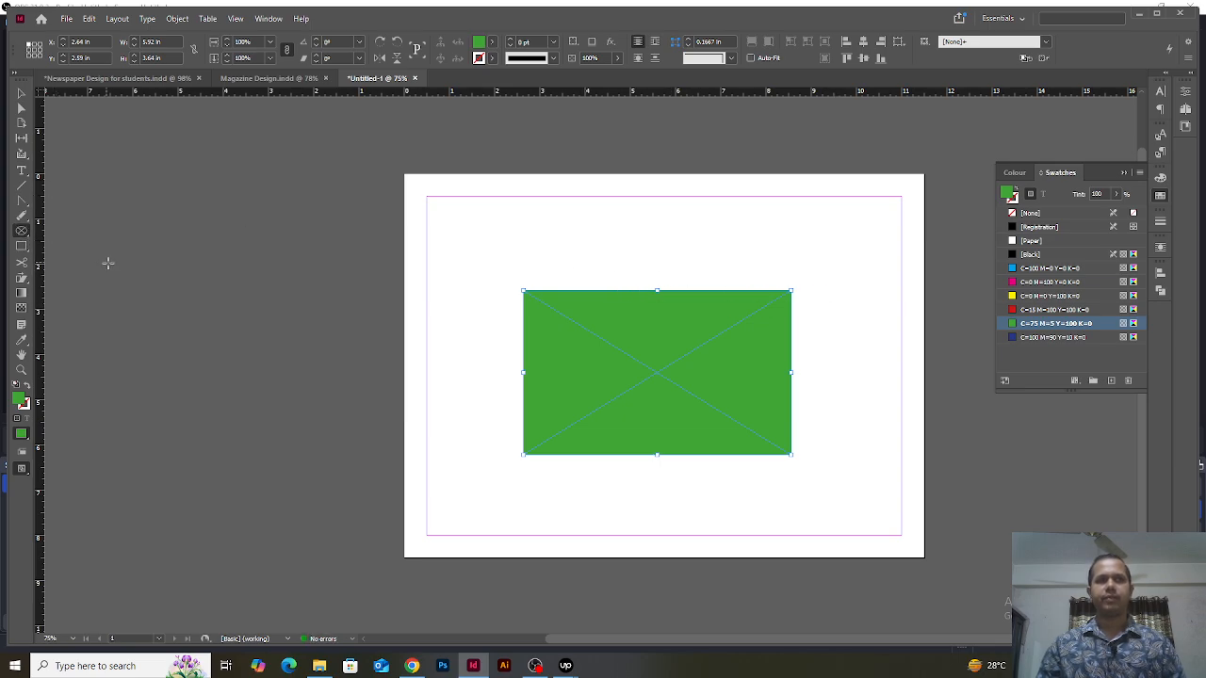
left_click_drag(613, 338, 728, 432)
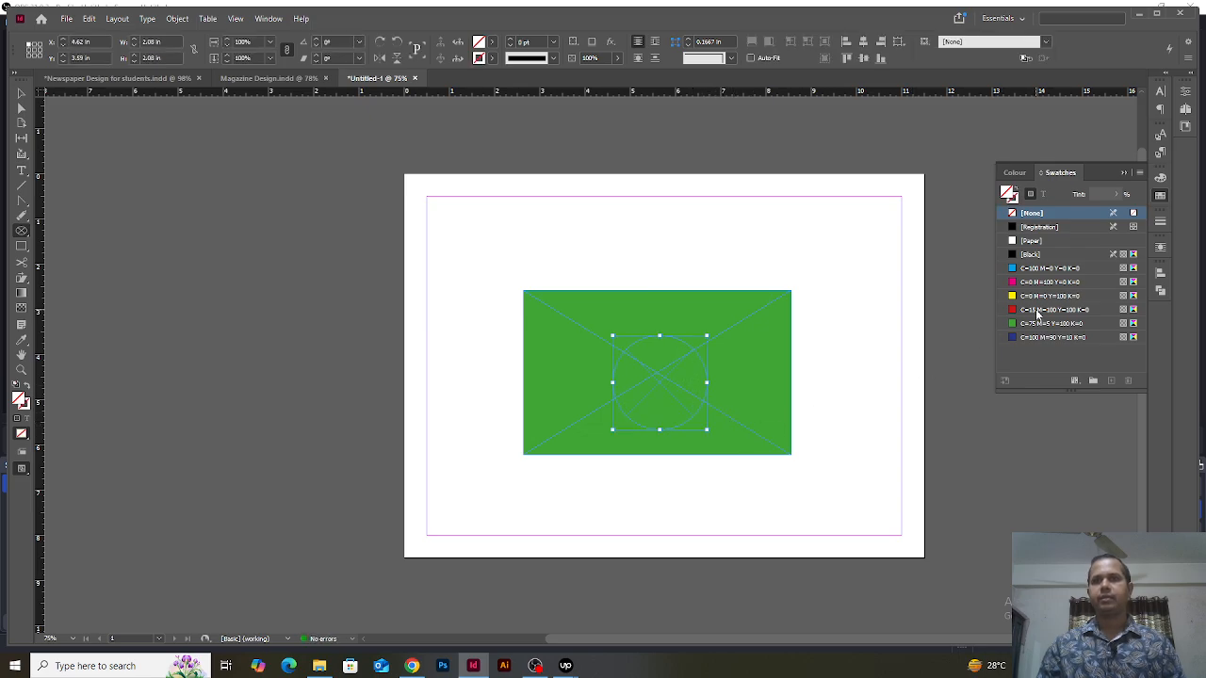
left_click(1036, 310)
- Centre the red circle horizontally and vertically on the green rectangle by aligning the two objects
left_click(21, 92)
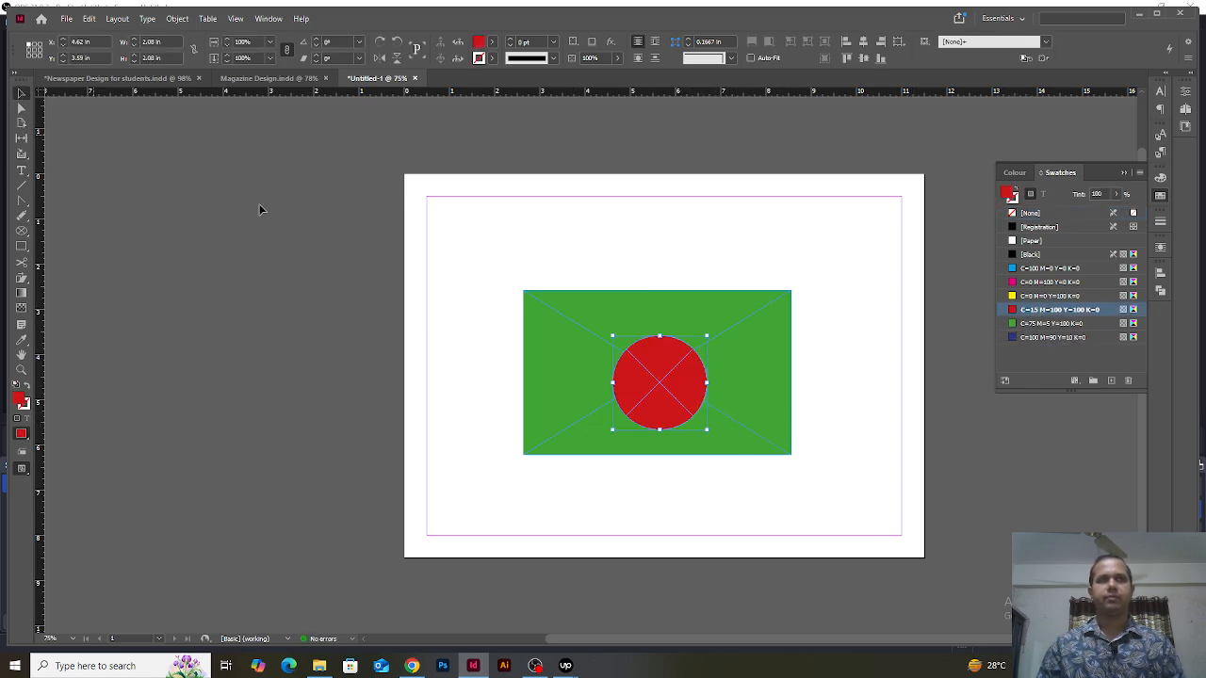
left_click(635, 280)
left_click(726, 443)
key("ctrl+a")
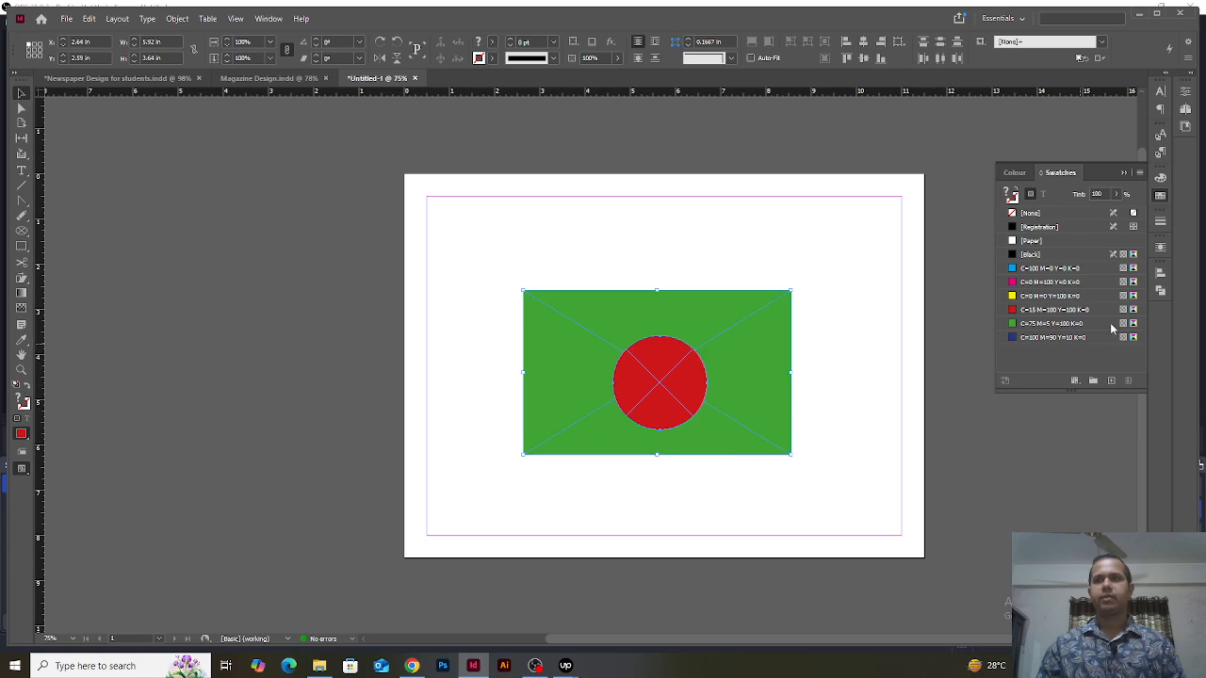
left_click(1160, 273)
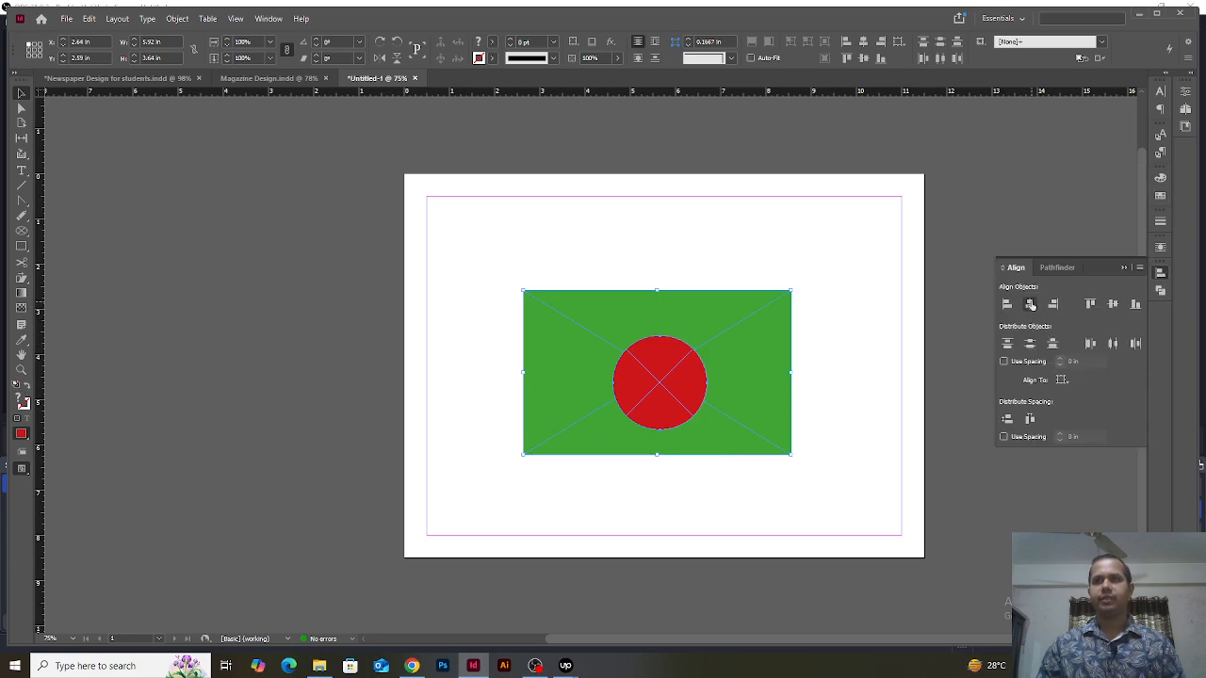
left_click(1031, 304)
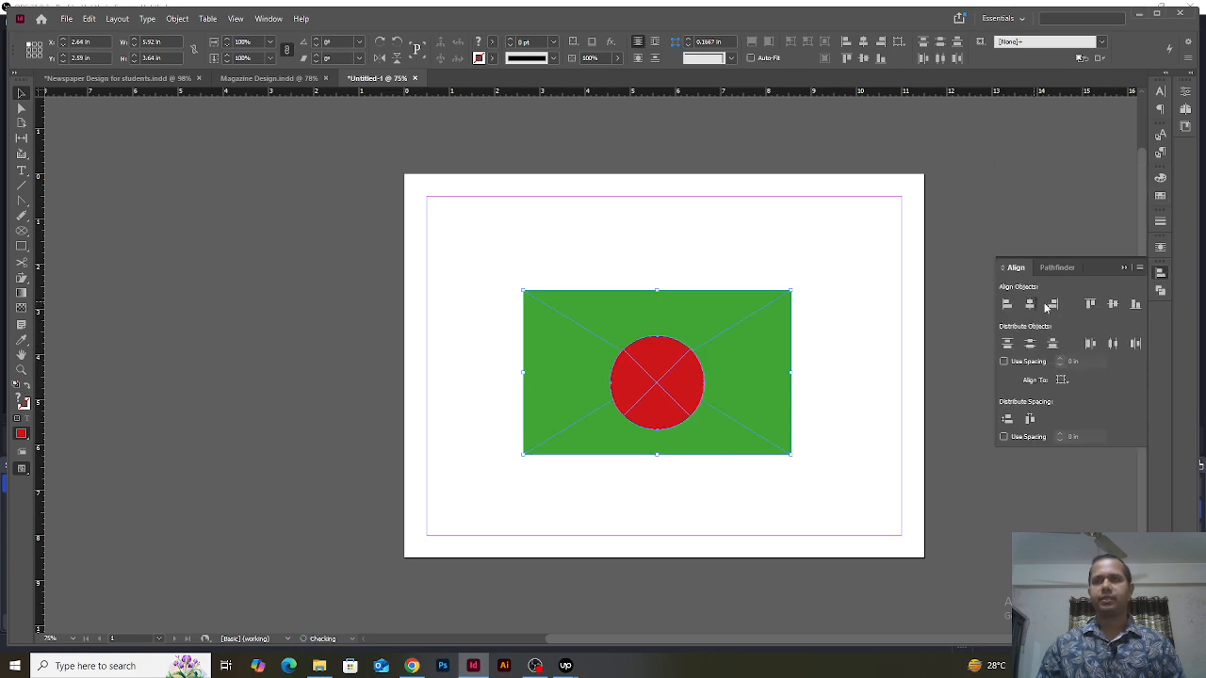
left_click(1113, 304)
- Move the rectangle and circle together up the page, to a Y position of about 1.15 in
left_click(891, 290)
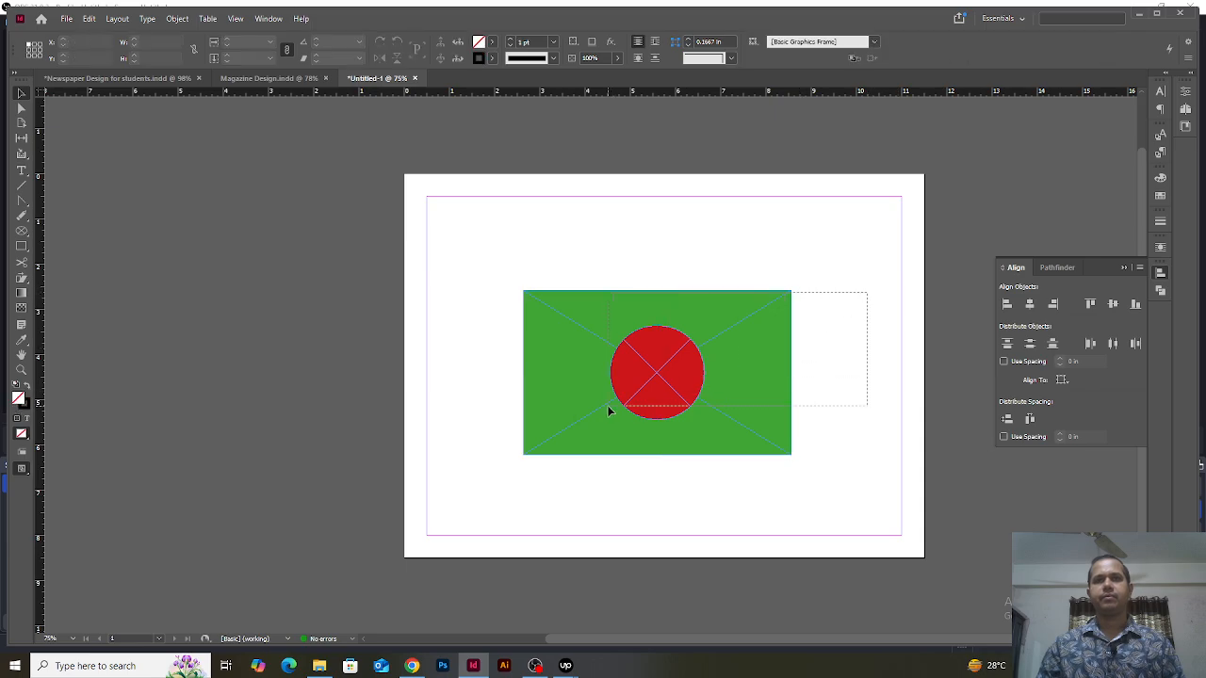
left_click_drag(659, 417, 660, 351)
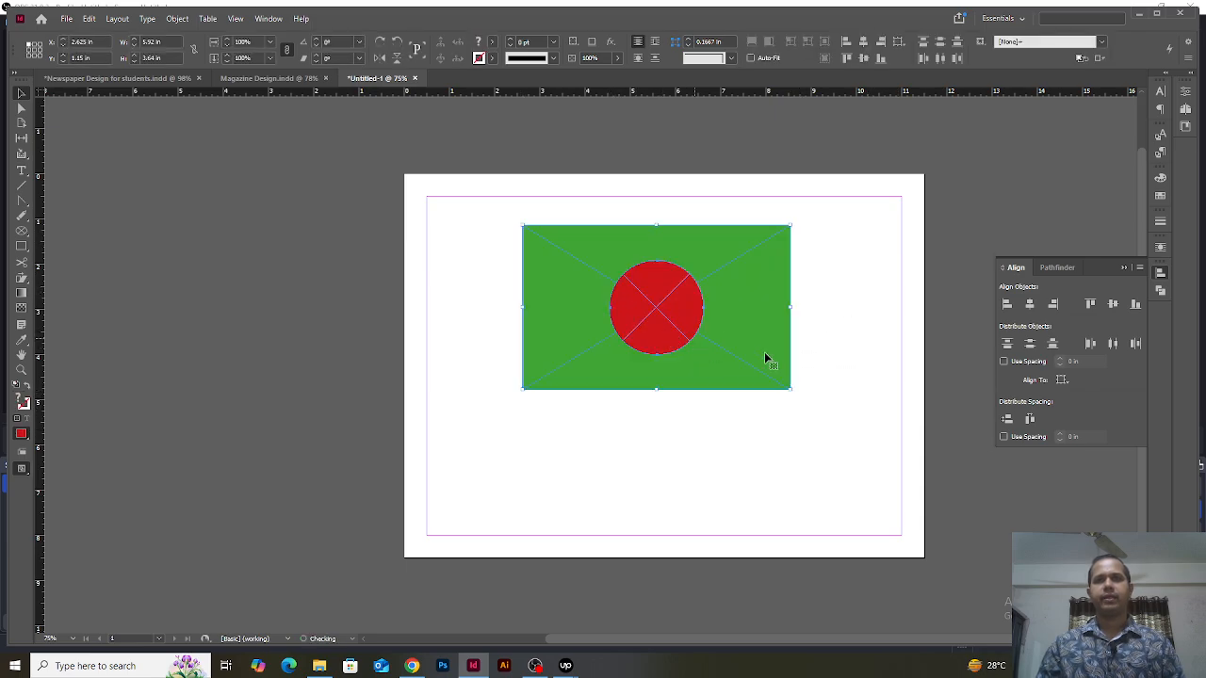
left_click(837, 372)
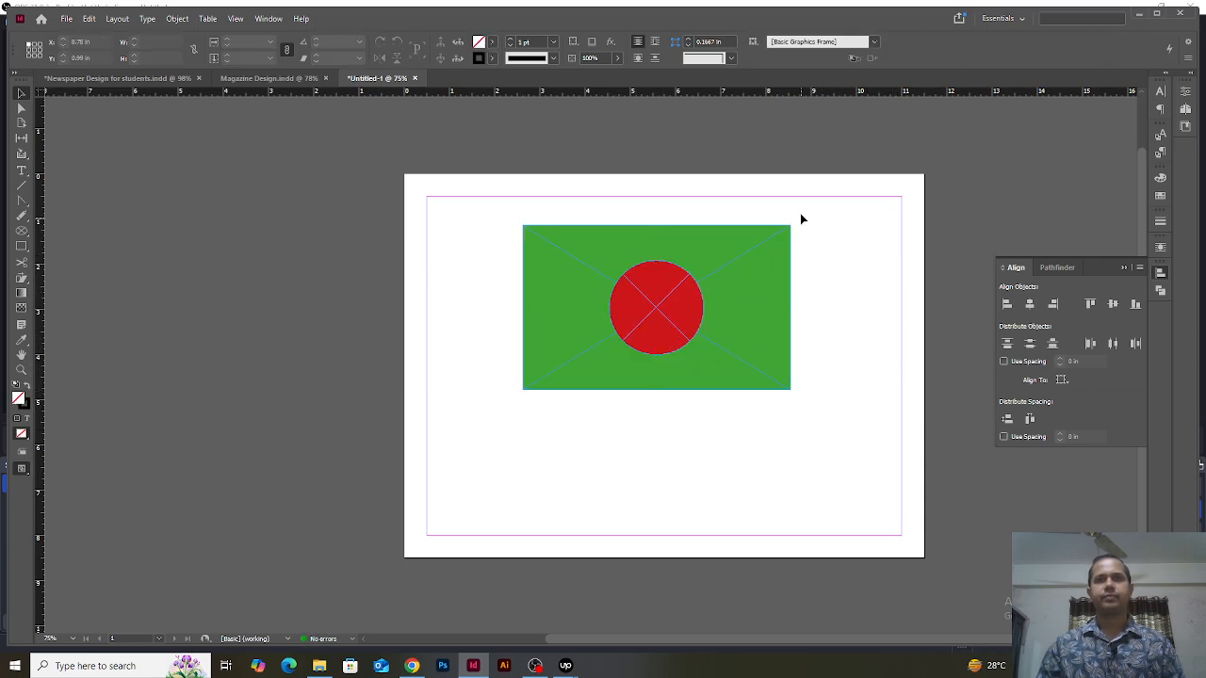
- Draw a vertical flagpole line about 6.72 in long down from the flag's upper-left corner and set its stroke weight to 5 pt
left_click(20, 184)
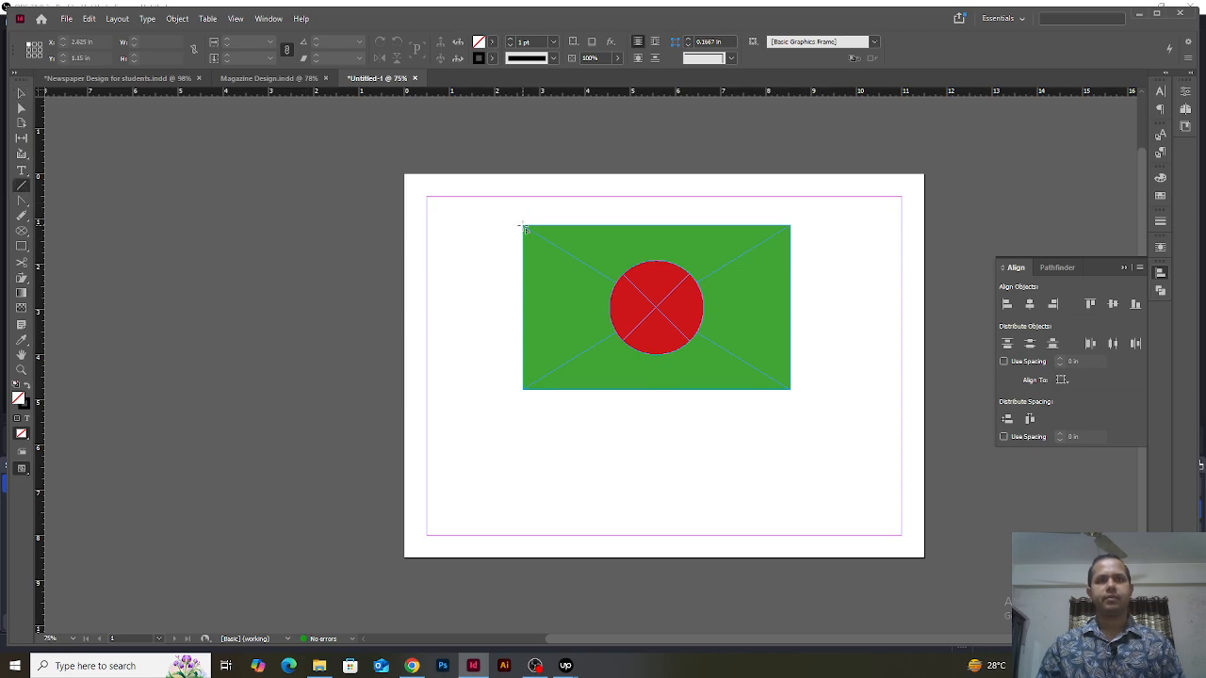
left_click_drag(524, 228, 538, 529)
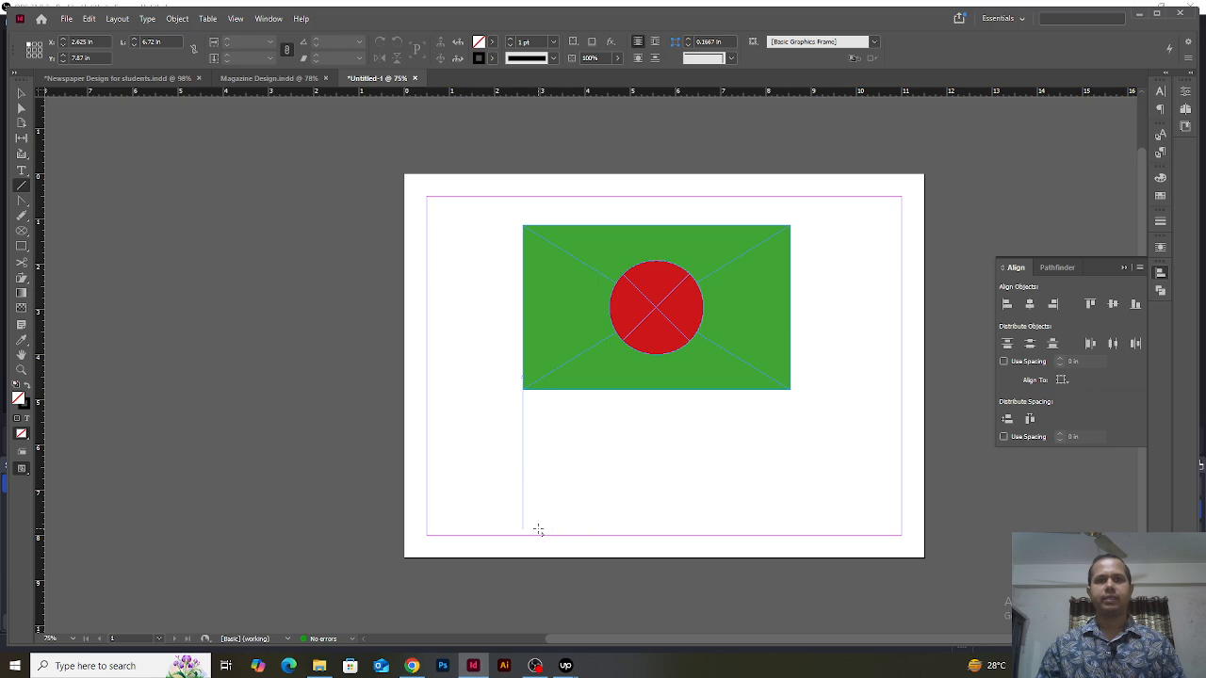
left_click(527, 42)
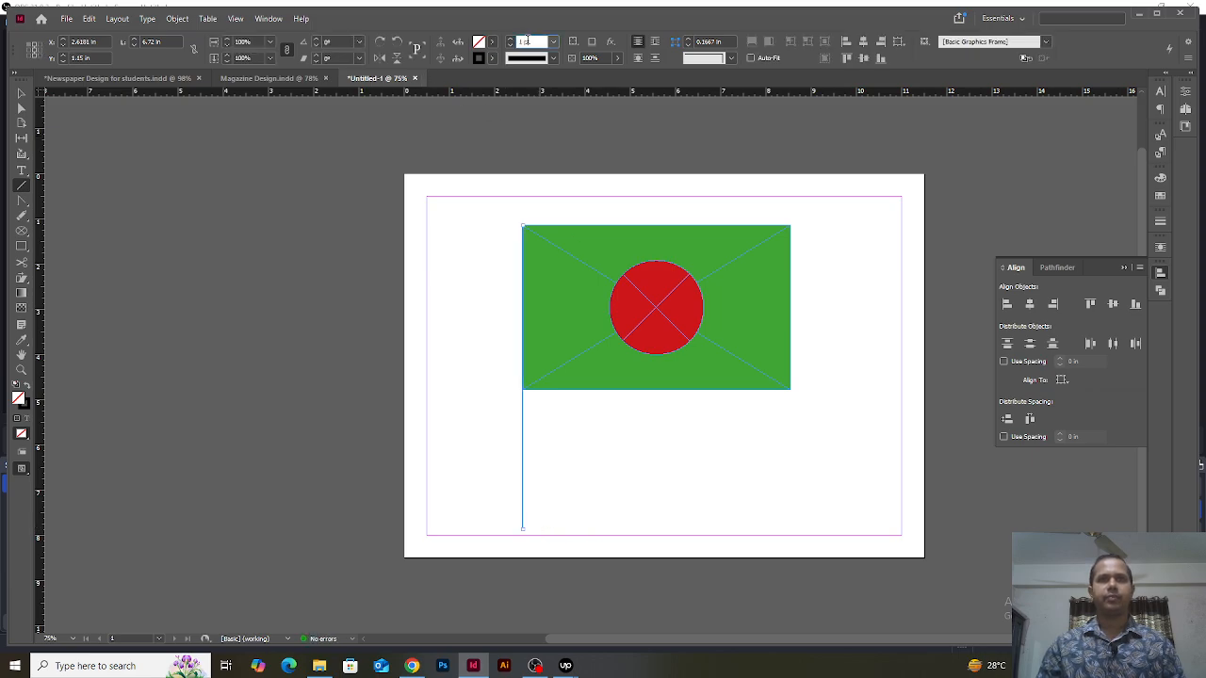
key("Up")
key("Up")
key("Up")
key("Up")
key("Up")
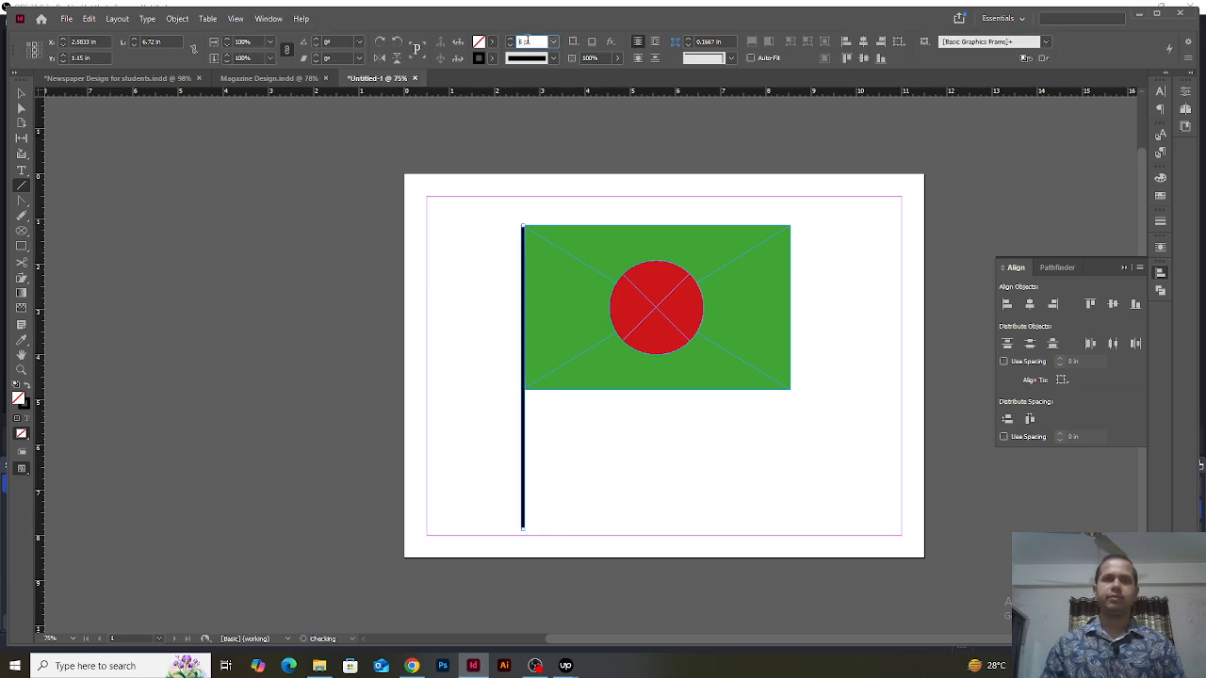
key("Down")
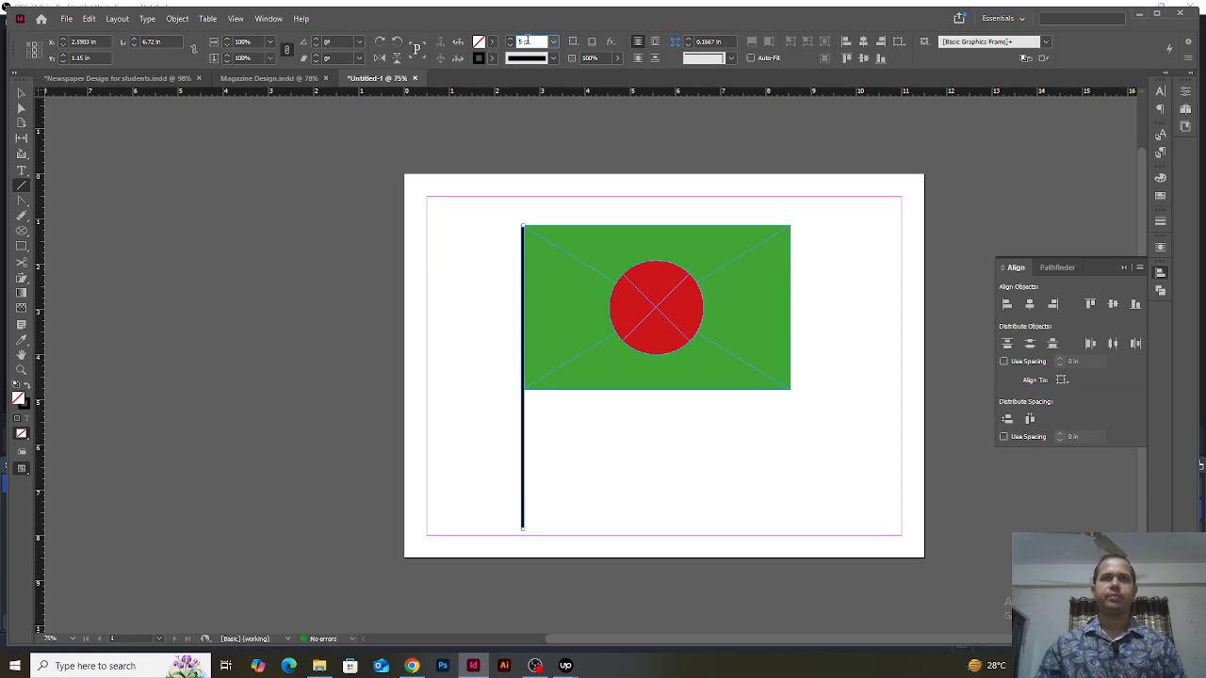
- Extend the flagpole's upper end above the flag so the line is about 7.04 in long
left_click(21, 94)
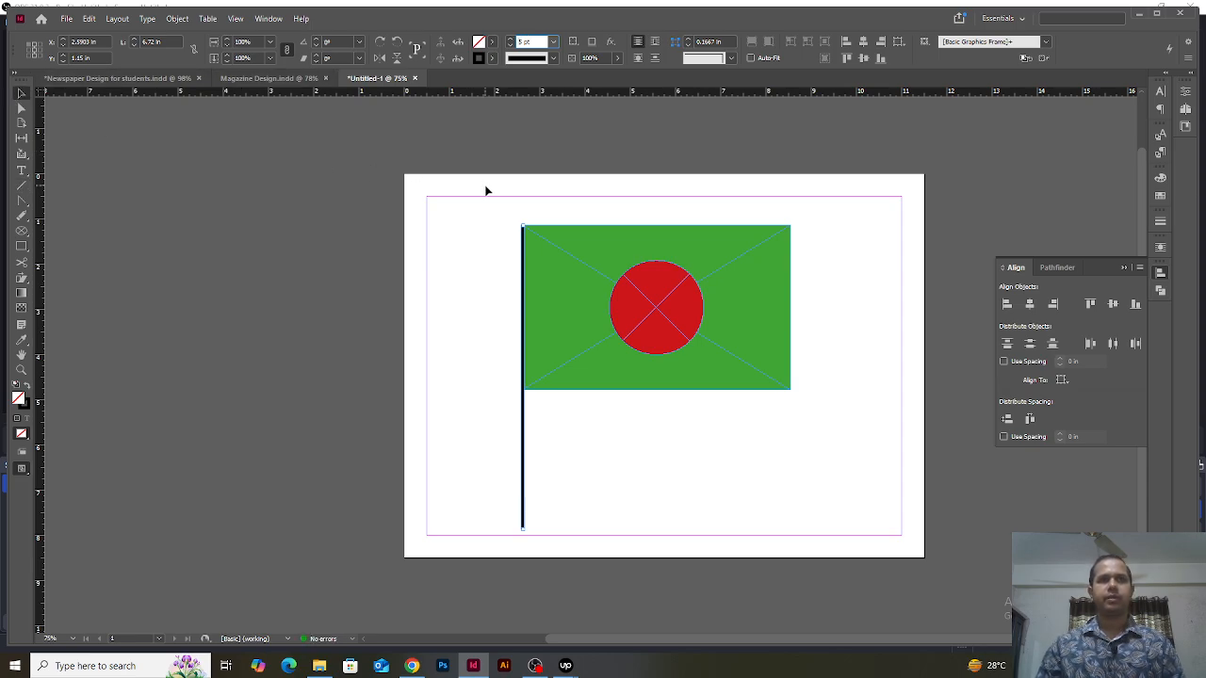
left_click_drag(524, 229, 524, 211)
left_click(544, 216)
left_click(522, 220)
left_click(551, 206)
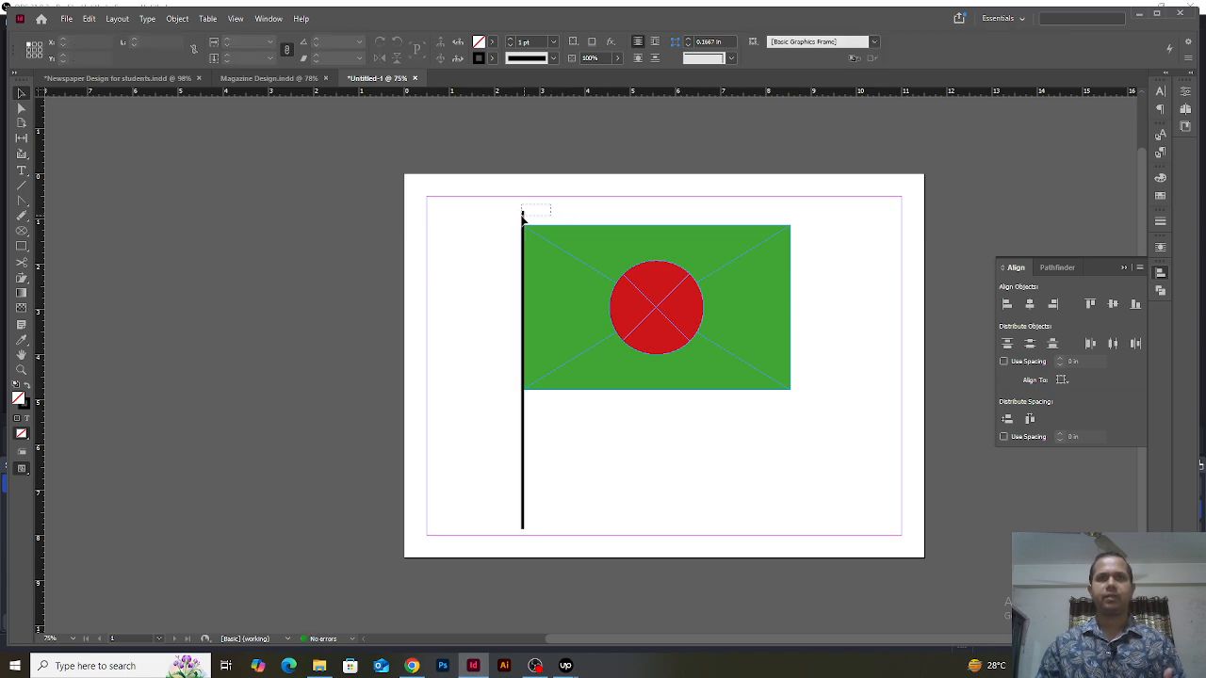
- Give the flagpole line a CircleSolid start arrowhead scaled to 70%
left_click(522, 219)
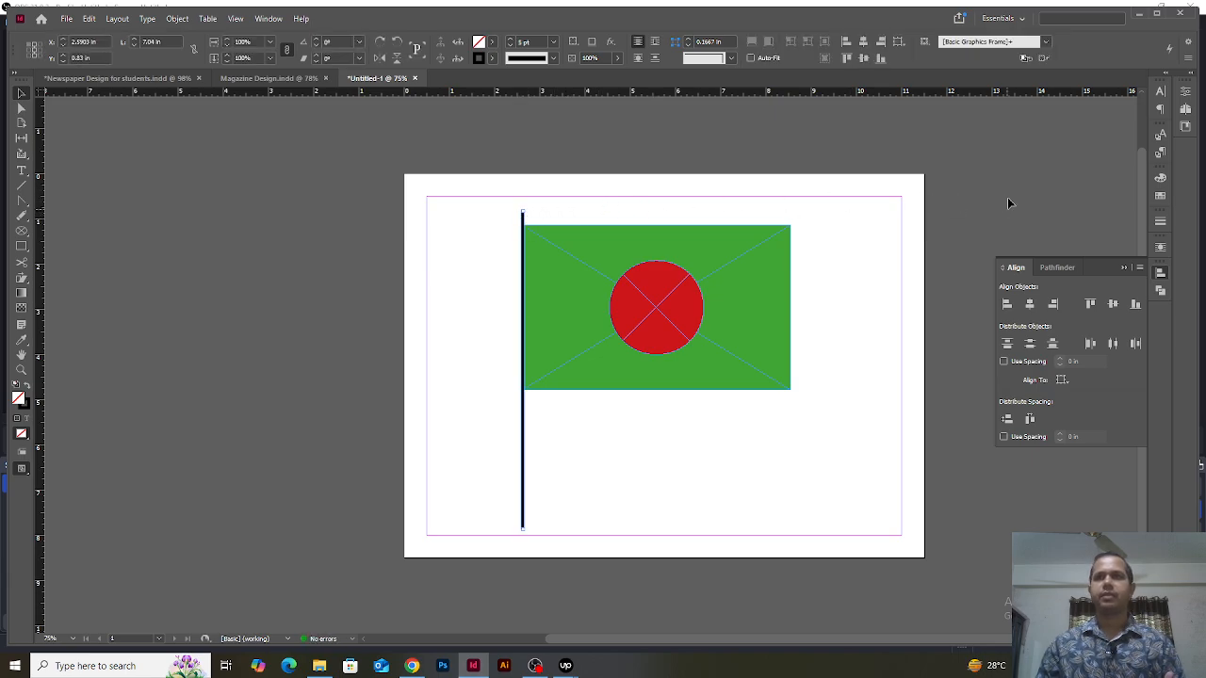
left_click(1160, 222)
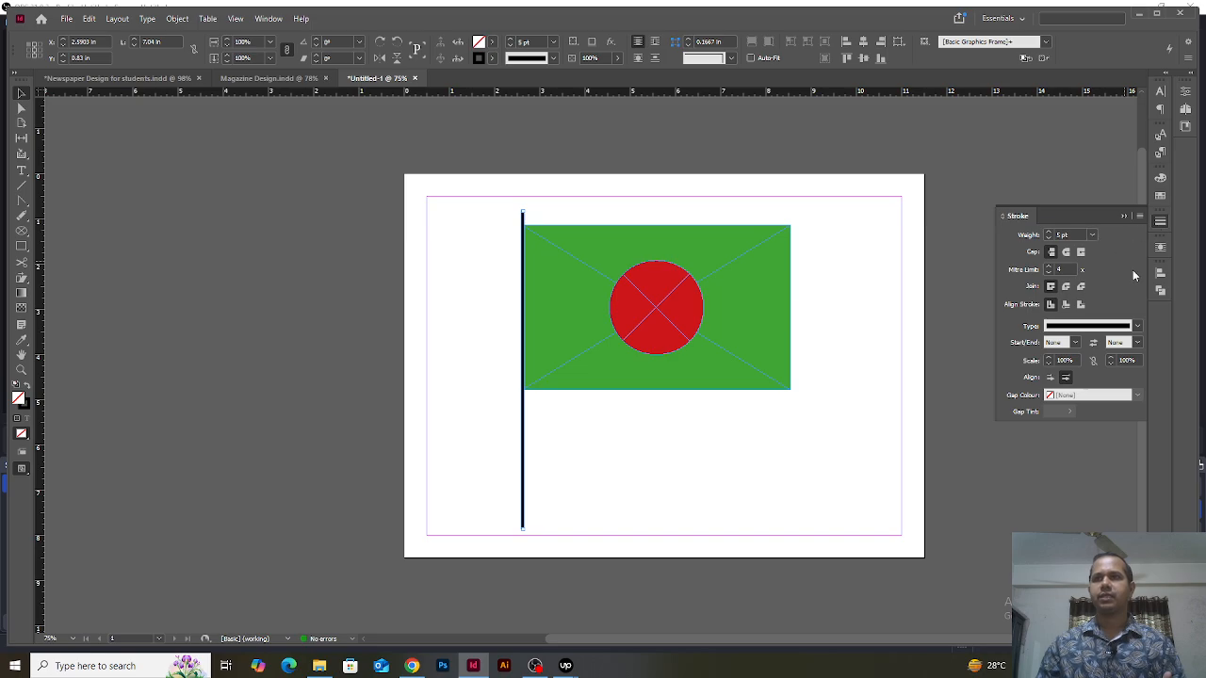
left_click(1074, 343)
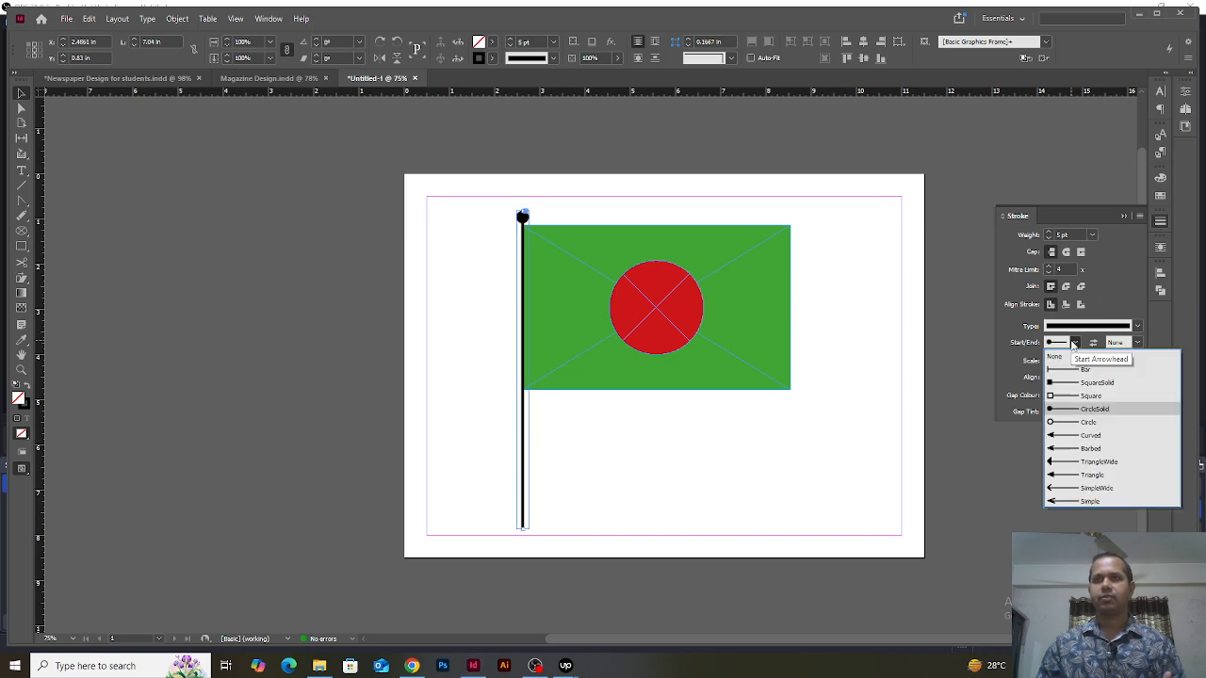
left_click(1075, 345)
left_click_drag(1073, 361, 1048, 362)
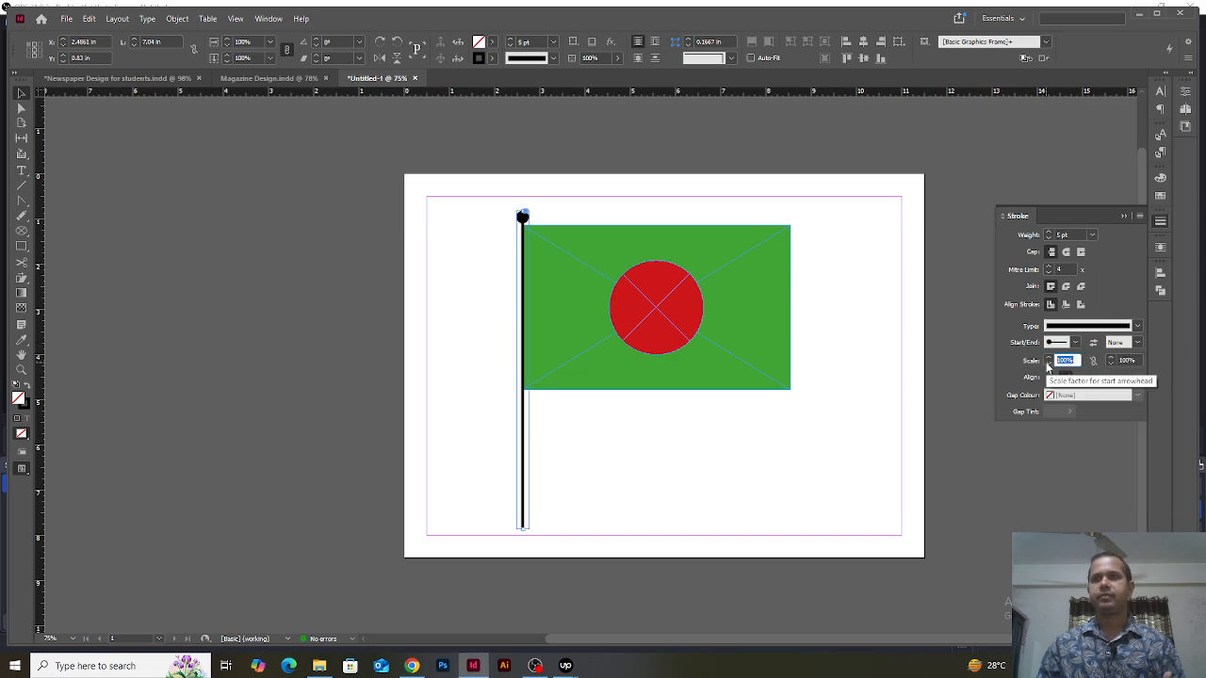
type("70")
key("Return")
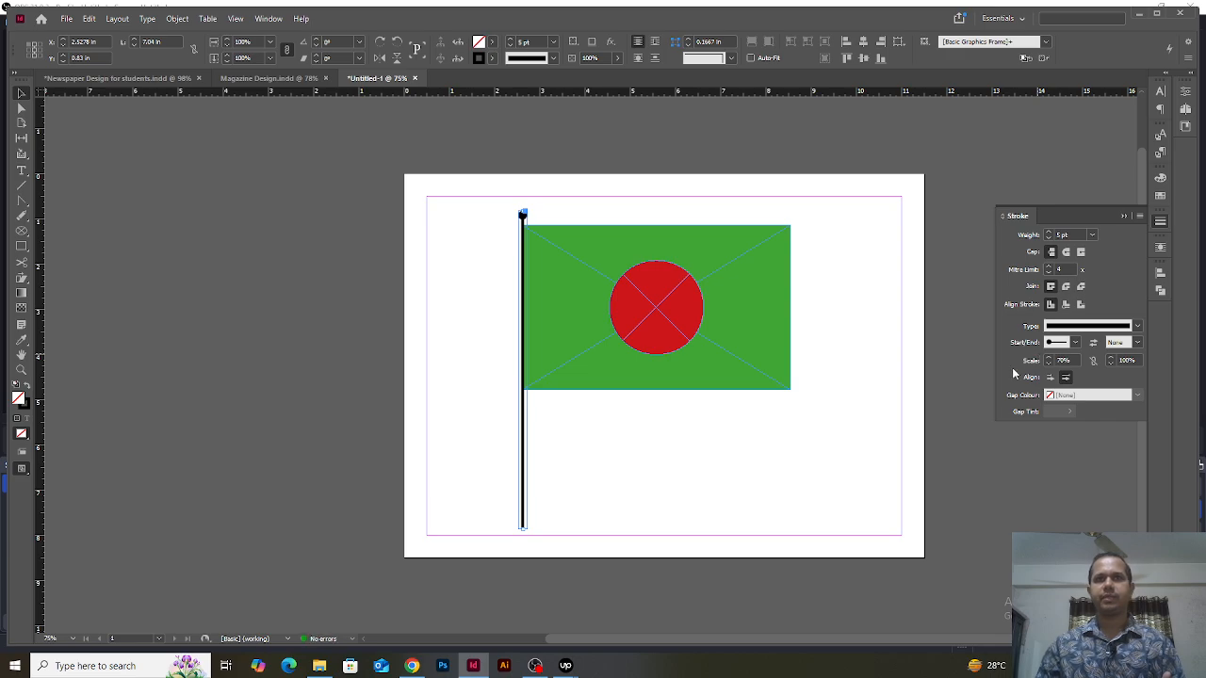
- Give the flagpole line a SquareSolid end arrowhead scaled to 60%
left_click(1138, 343)
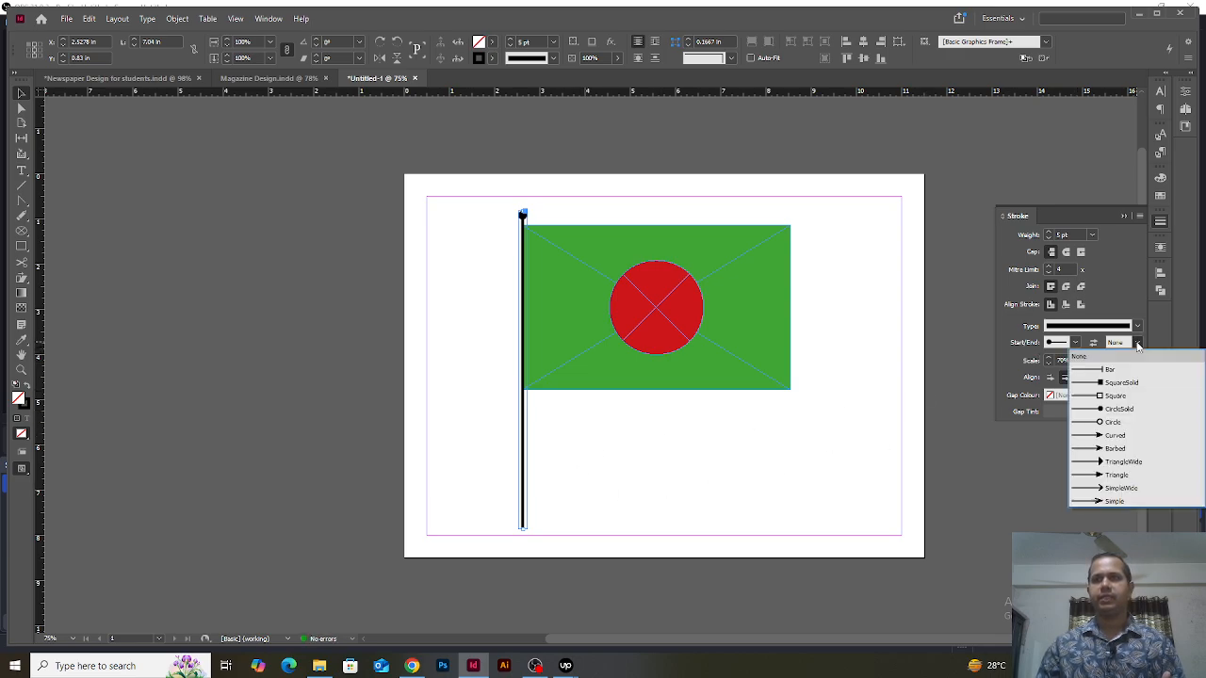
left_click(1108, 386)
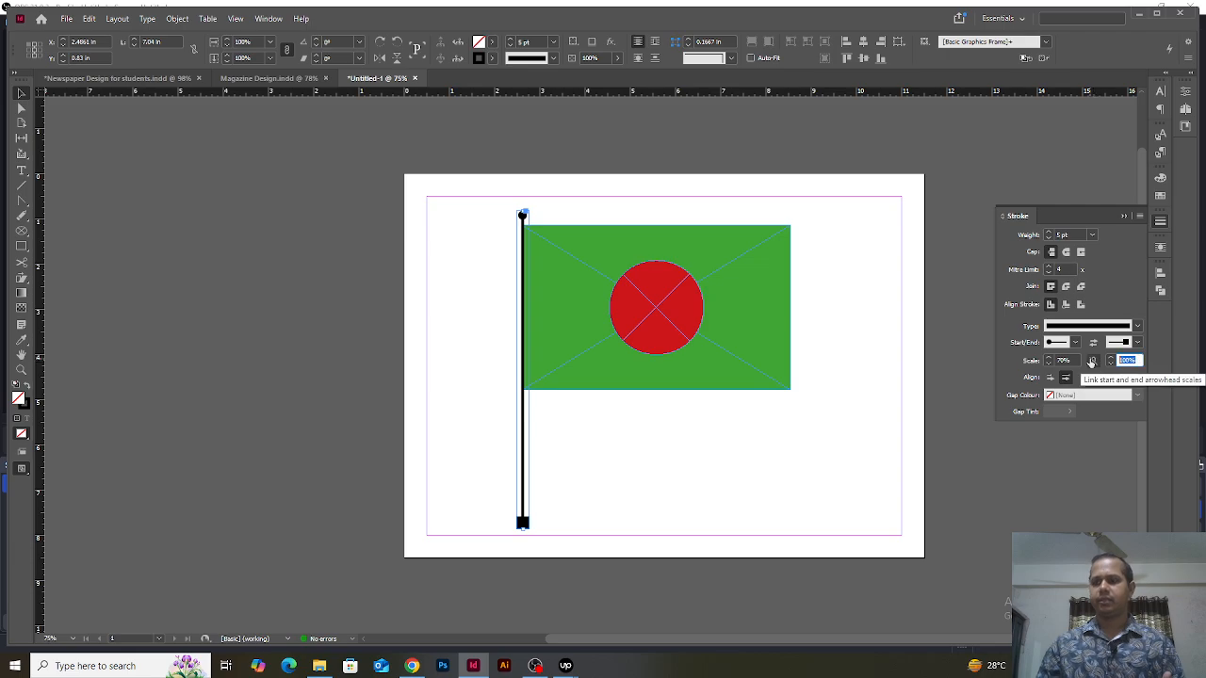
type("60")
key("Return")
left_click(694, 435)
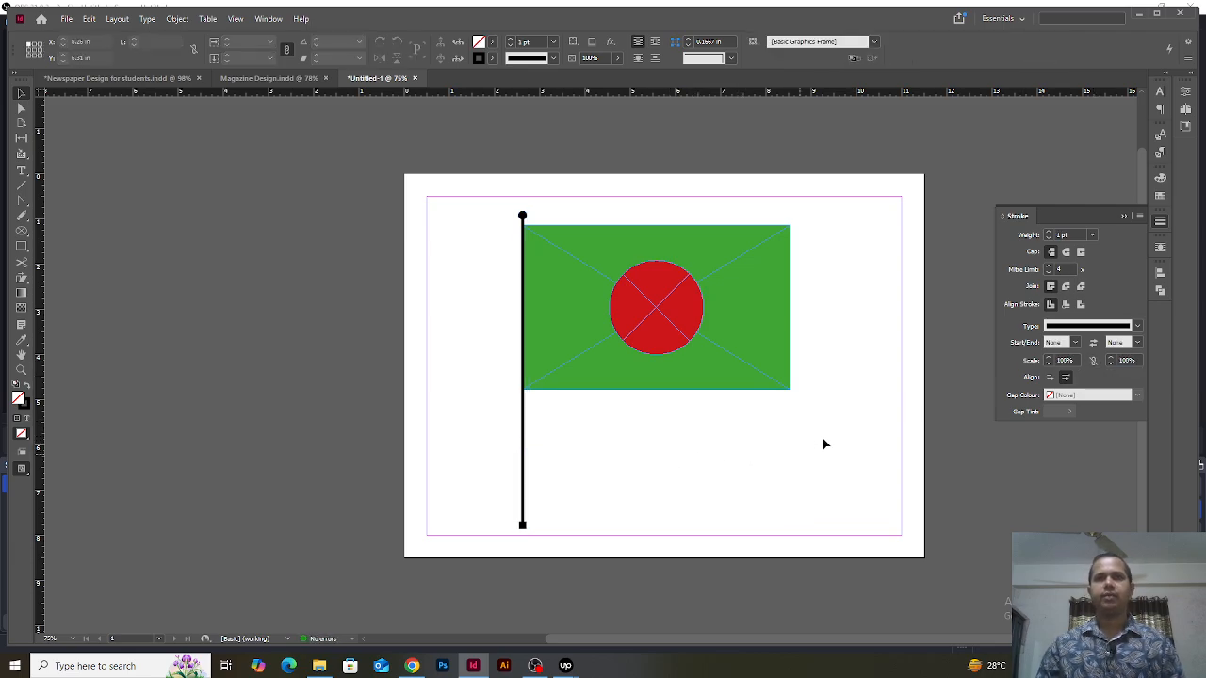
- Move the whole flag with its pole to the page's left margin, at about X 0.64 in and Y 0.63 in
left_click(1126, 217)
left_click_drag(786, 242, 454, 553)
left_click_drag(661, 309, 571, 298)
left_click(774, 320)
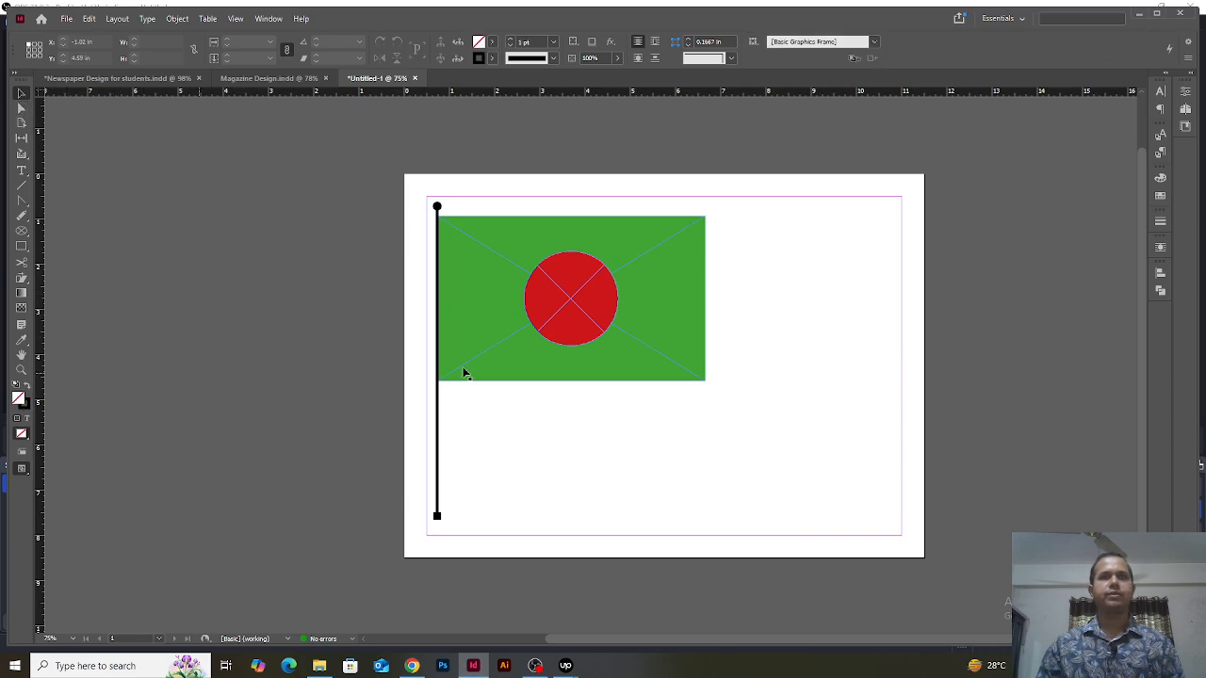
left_click_drag(768, 179, 400, 556)
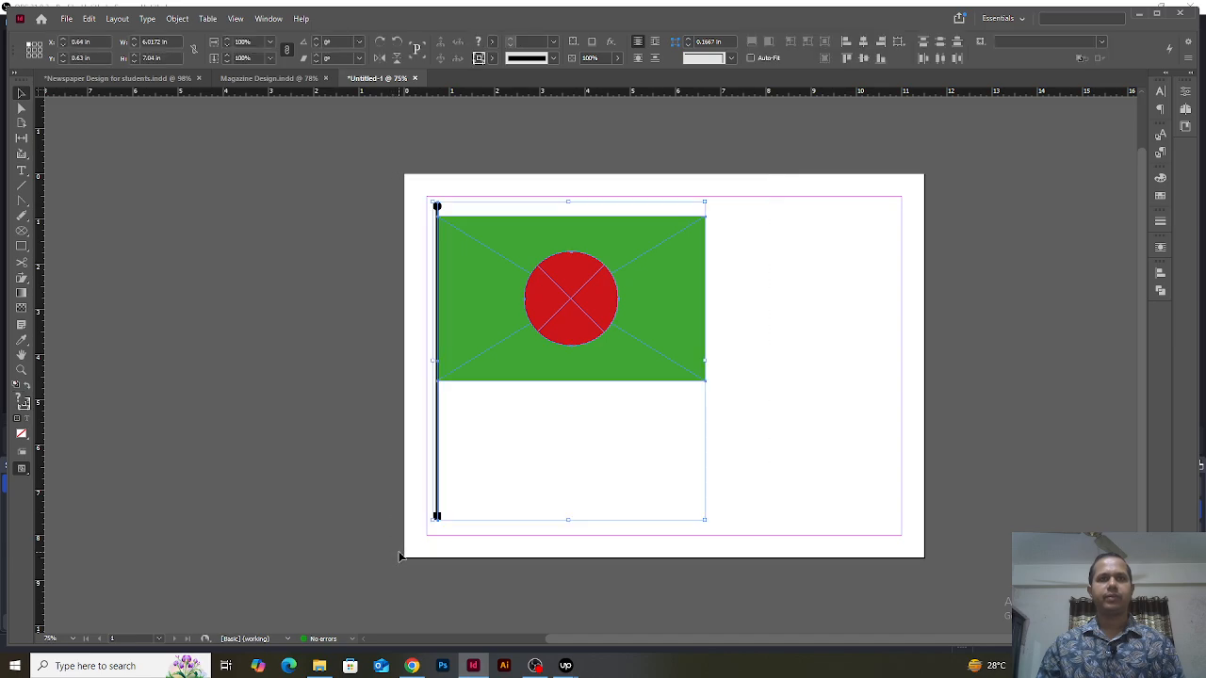
left_click(816, 402)
left_click_drag(776, 176, 398, 546)
left_click(194, 374)
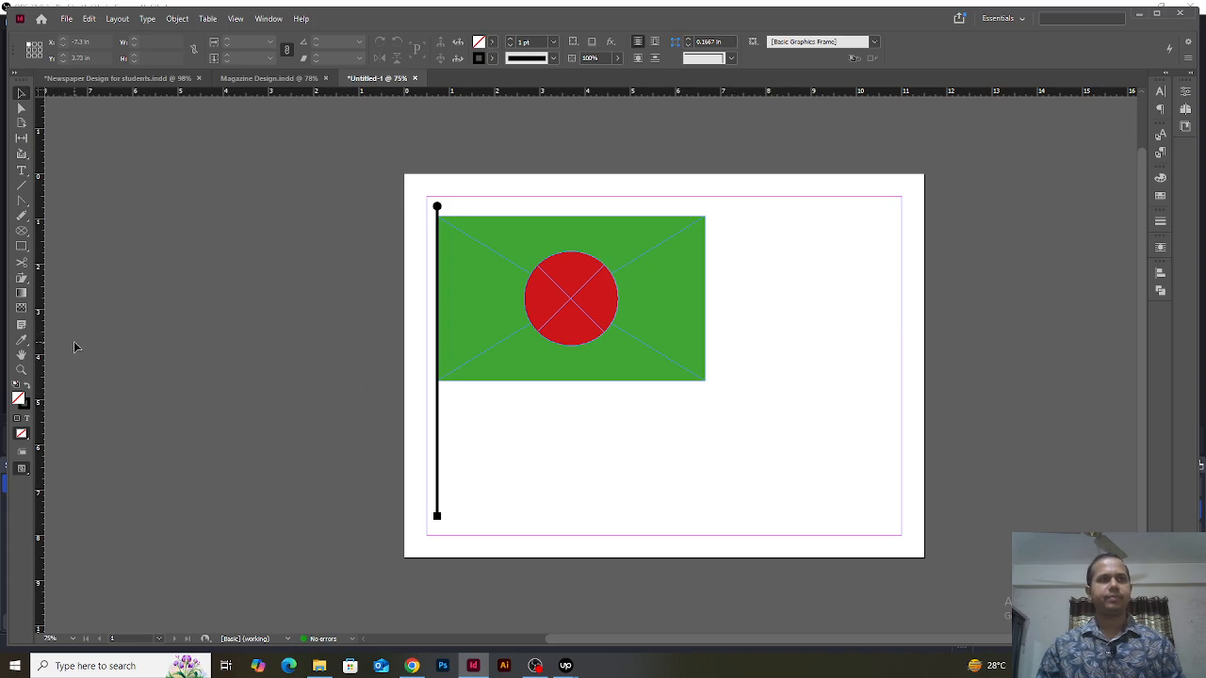
- Draw an open S-shaped curve about 3.18 by 4.31 in with the Pen tool in the blank area to the flag's lower right
left_click(21, 200)
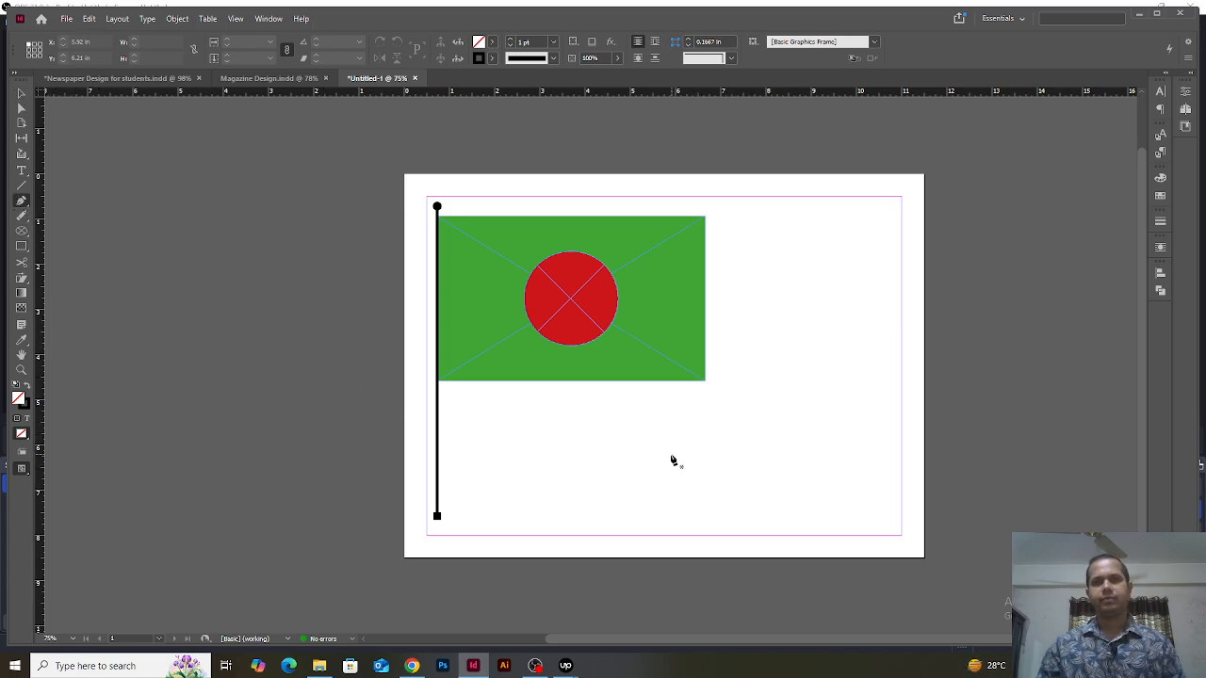
left_click(684, 494)
left_click_drag(770, 395, 840, 294)
key("ctrl+z")
left_click_drag(828, 347, 773, 407)
key("ctrl+z")
key("v")
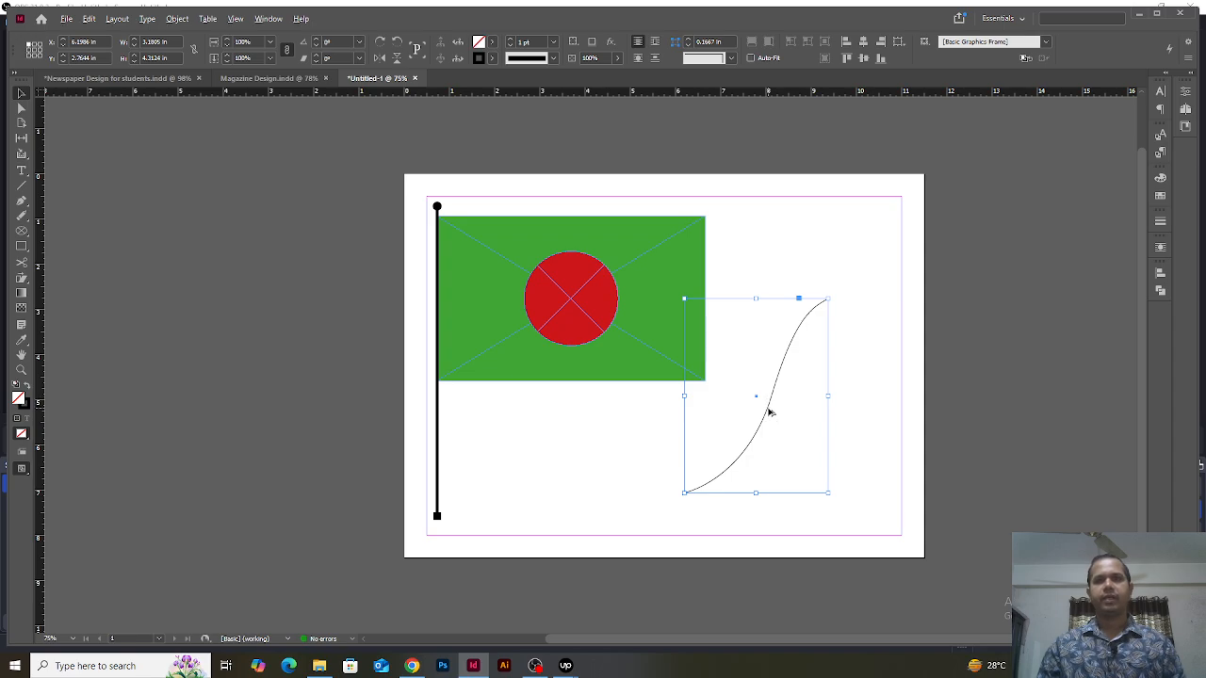
- Duplicate the S-curve into four parallel curves and nudge the two rightmost copies left and slightly down to tighten the spacing
left_click_drag(773, 410, 794, 431)
left_click(788, 424)
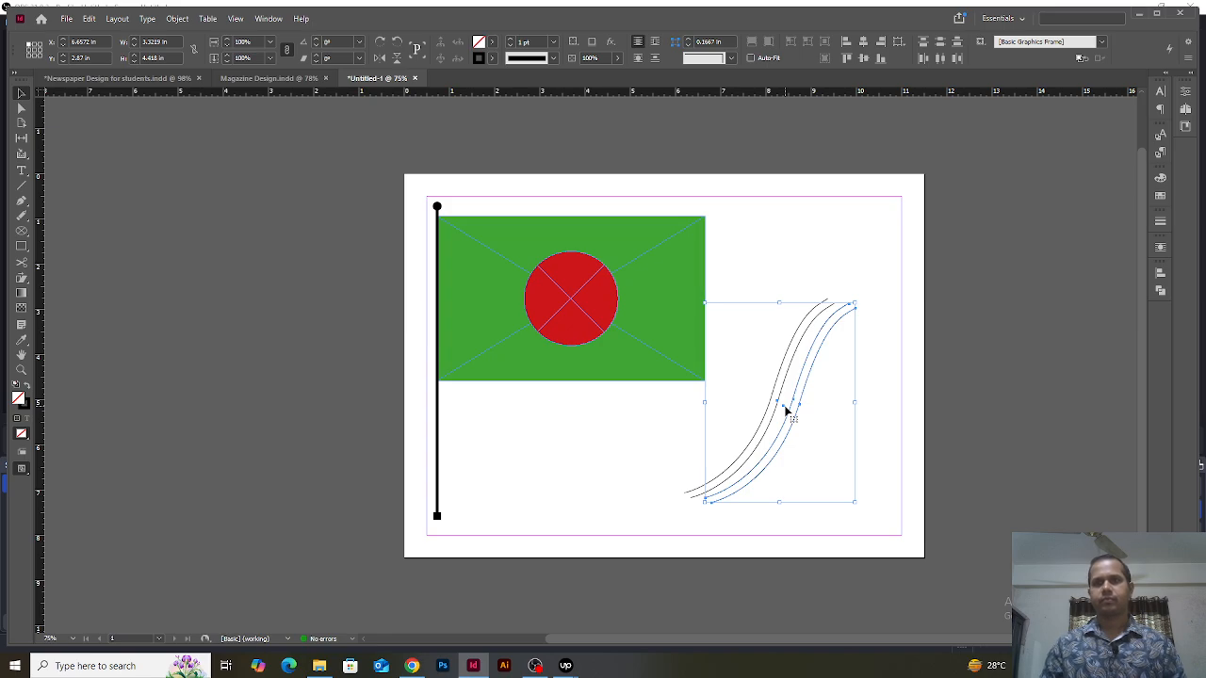
key("Left")
key("Left")
key("Left")
key("Left")
key("Left")
key("Down")
key("Left")
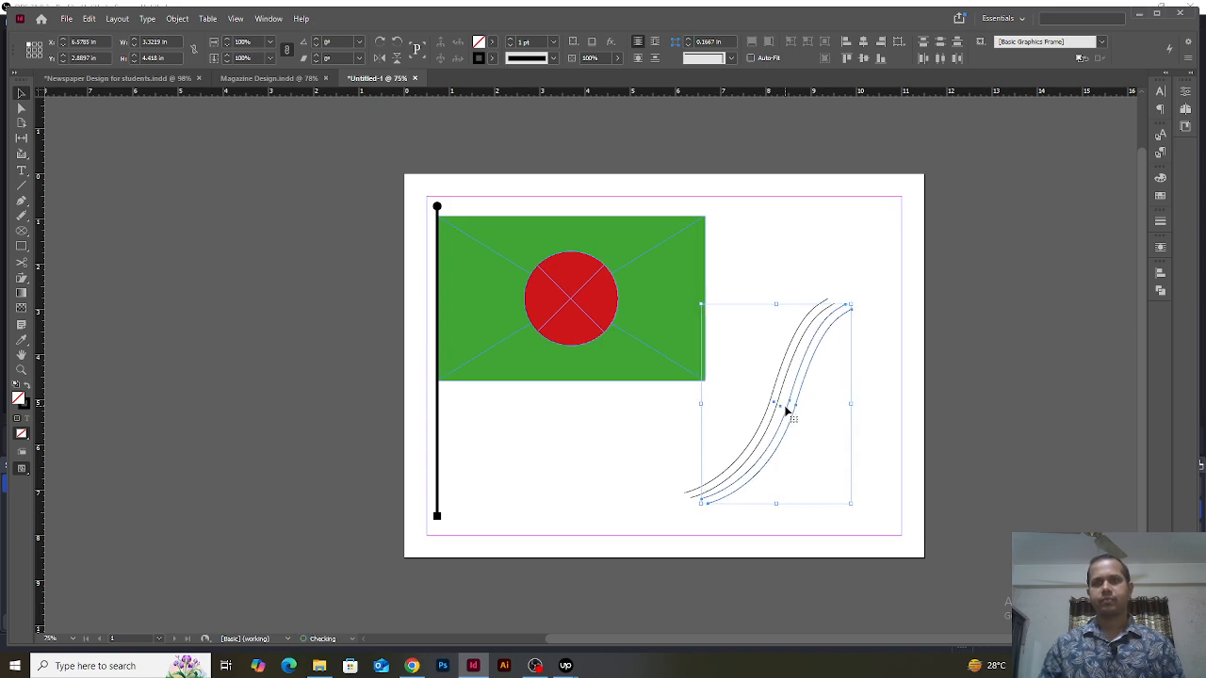
- Finish tightening the four S-curves, duplicate them to the lower right, and nudge the copies left and down to match the spacing
key("Left")
key("Down")
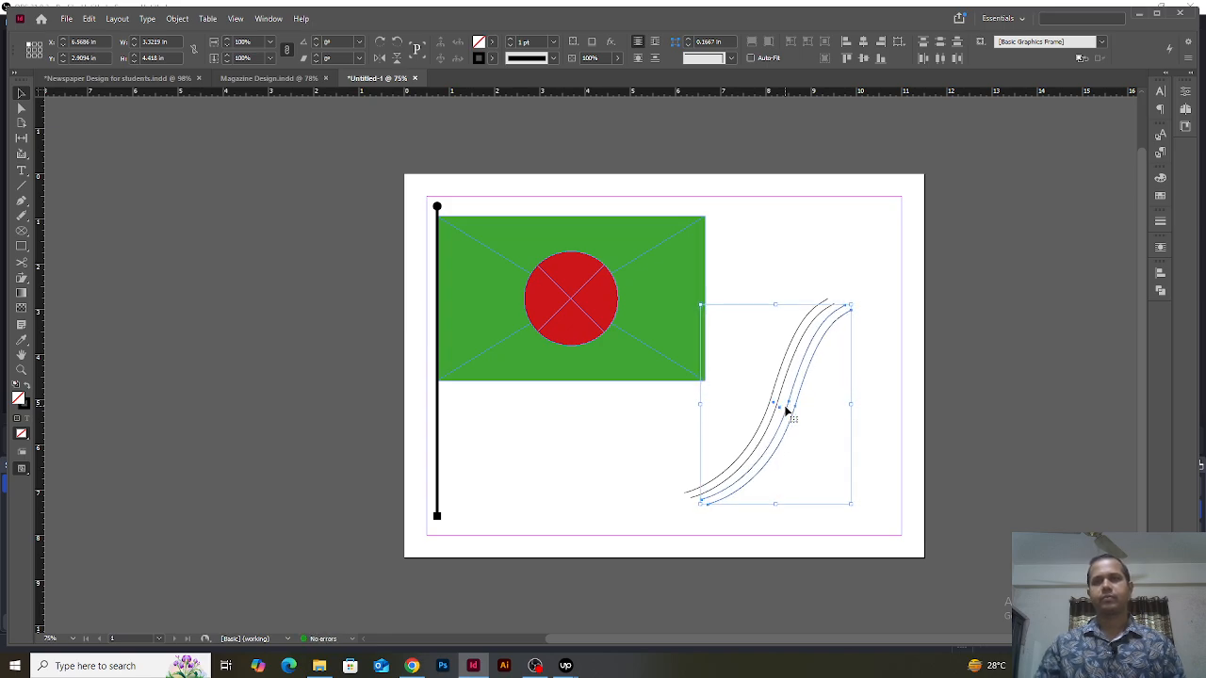
left_click_drag(766, 366, 839, 422)
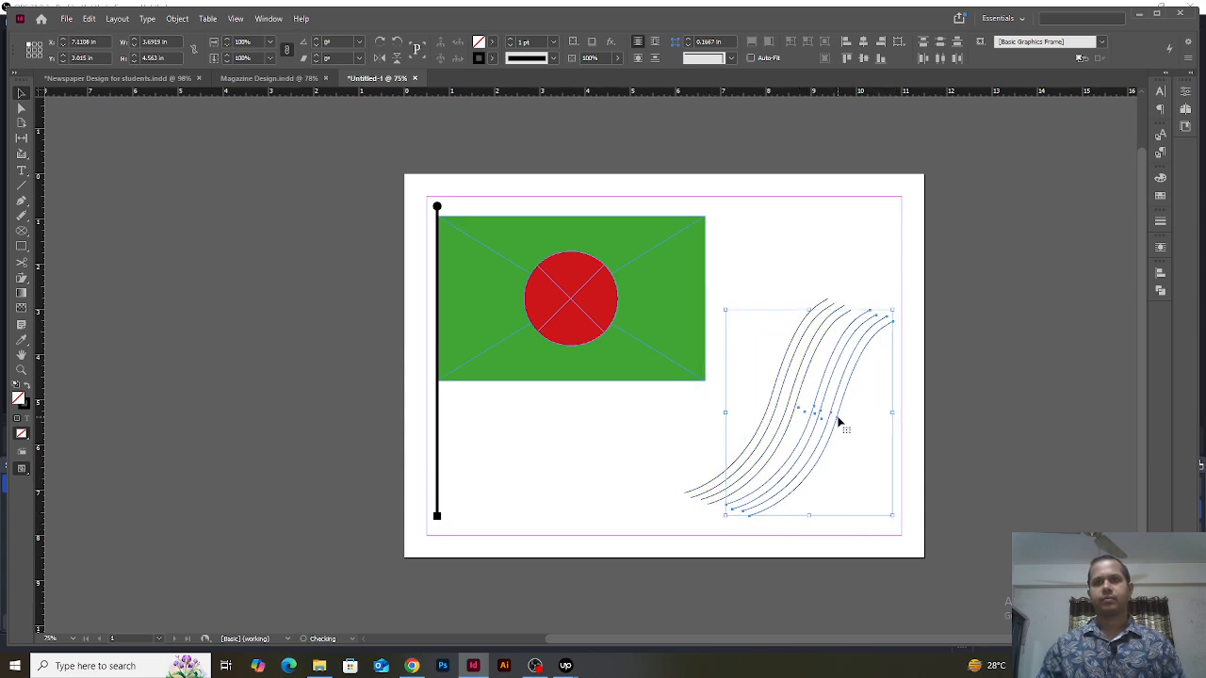
key("Left")
key("Left")
key("Left")
key("Left")
key("Left")
key("Left")
key("Left")
key("Left")
key("Left")
key("Left")
key("Down")
key("Down")
key("Down")
key("Down")
key("Down")
key("Left")
key("Left")
key("Left")
key("Left")
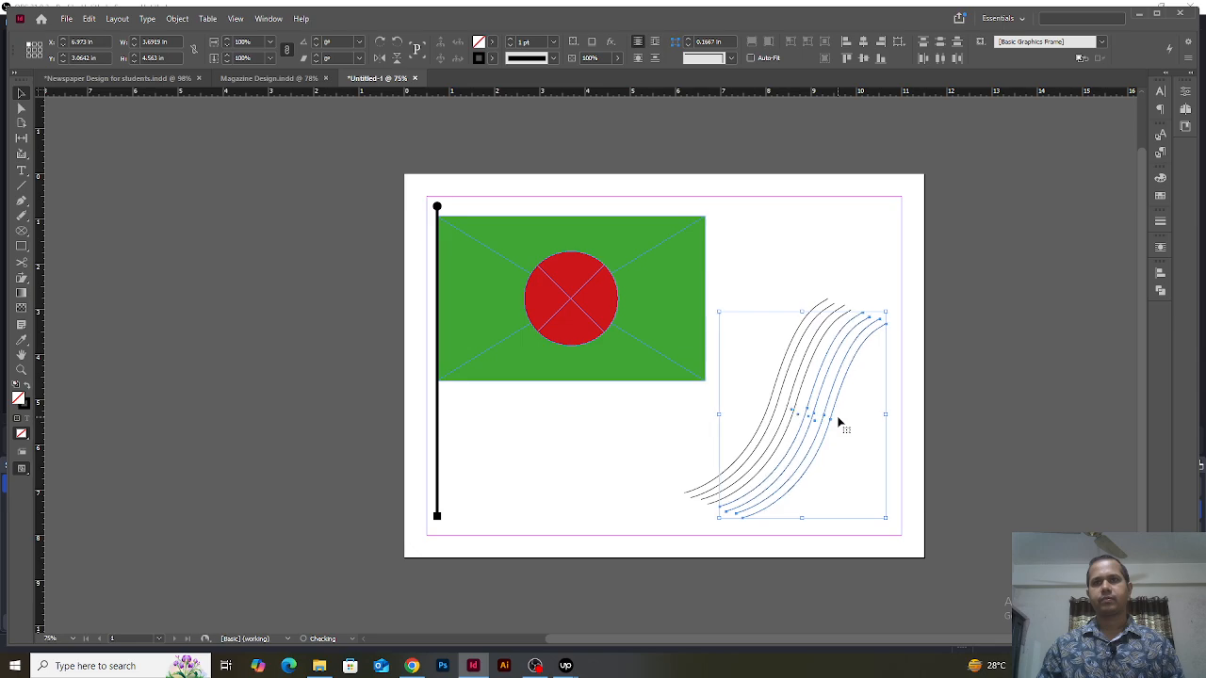
left_click(886, 267)
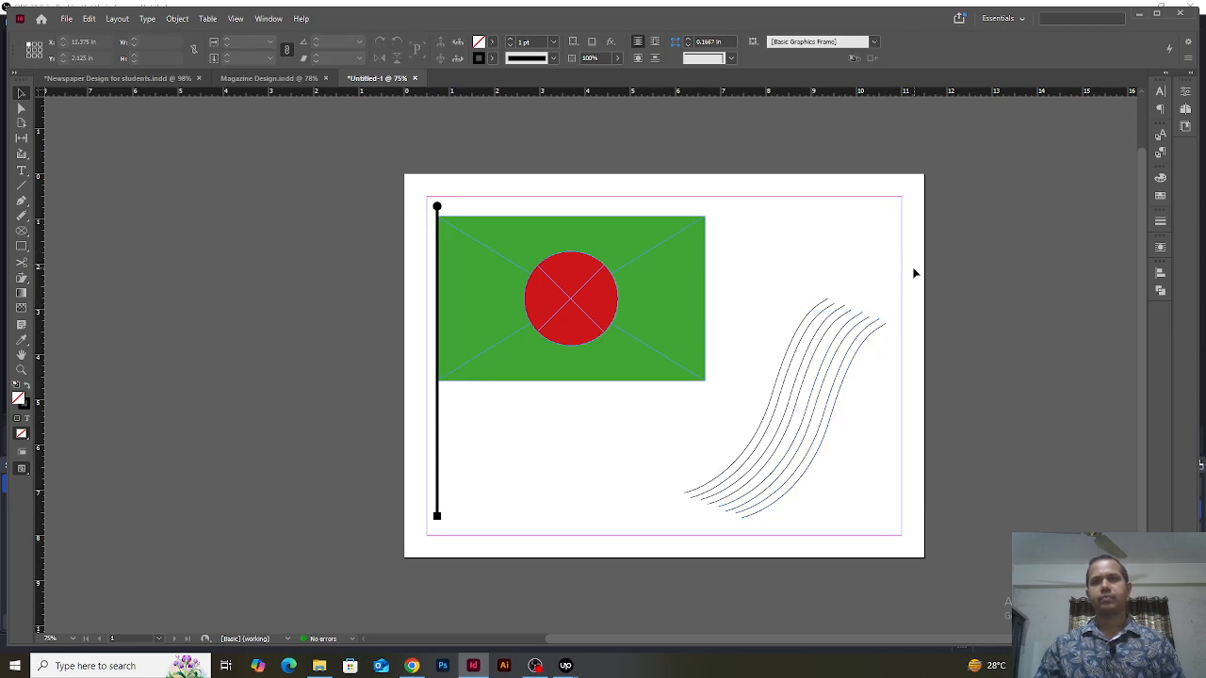
- Set the stroke weight of all eight parallel curves to 0.5 pt
left_click_drag(908, 395, 689, 296)
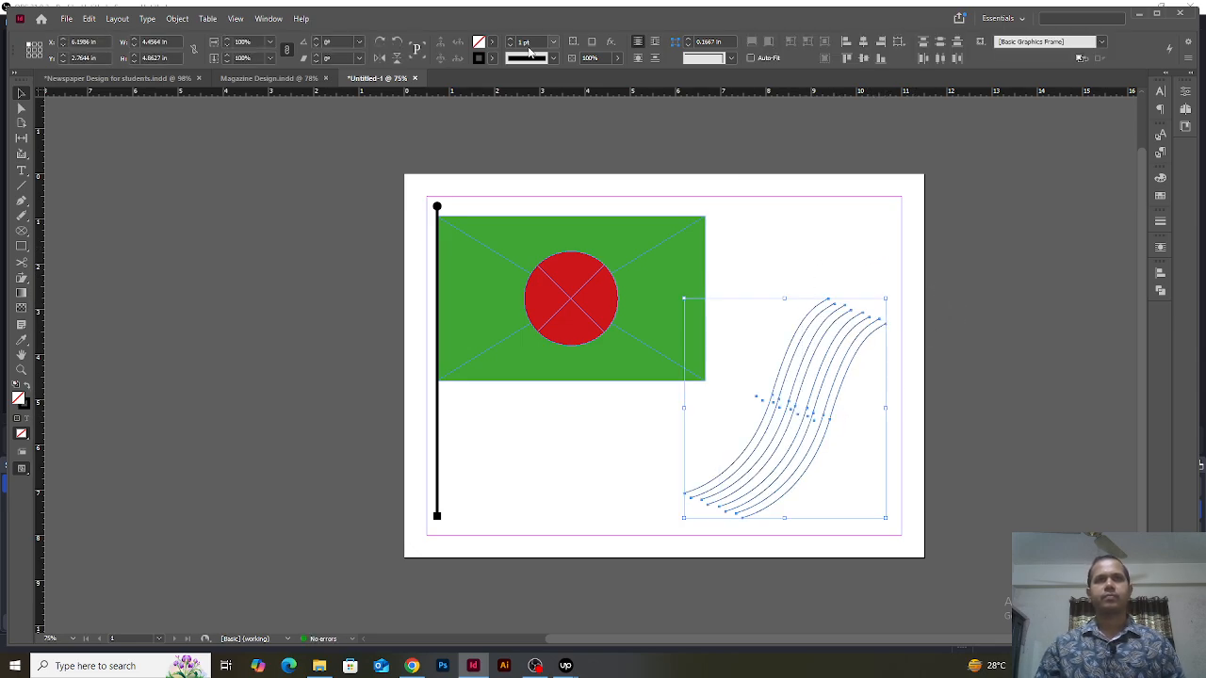
left_click_drag(534, 43, 502, 47)
type("0.5")
key("Return")
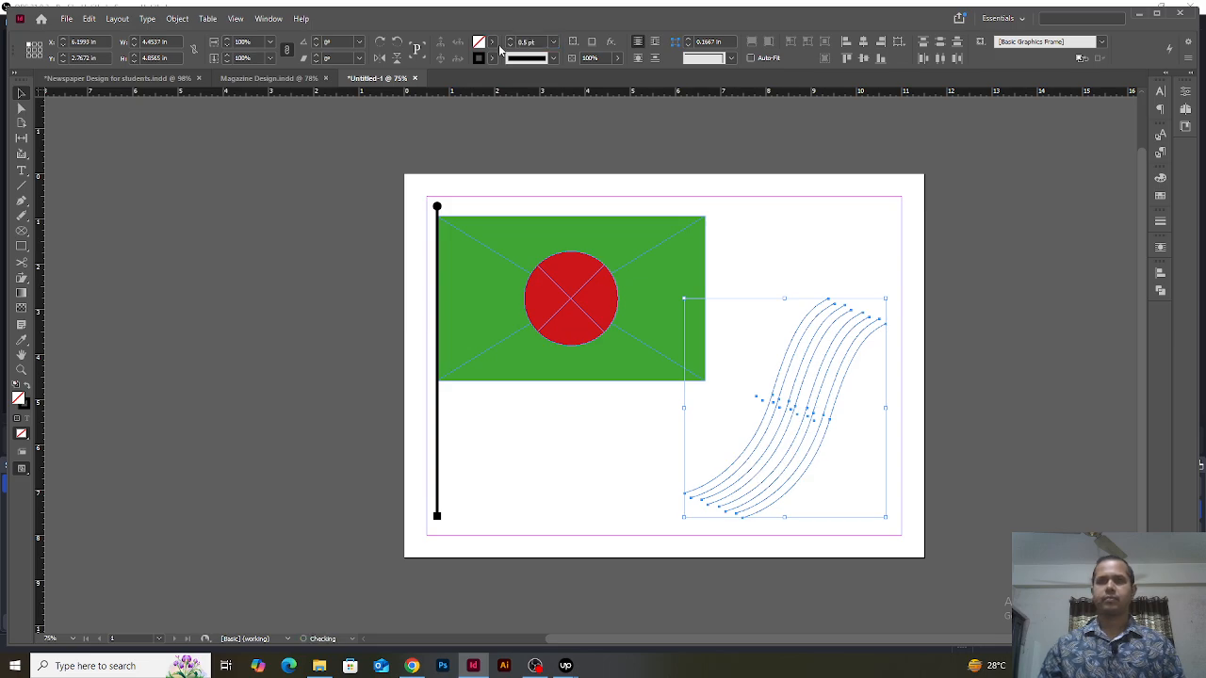
- Group the eight curves and move the group down and left to about X 5.66 in and Y 3.21 in
left_click(921, 330)
left_click_drag(897, 360, 796, 249)
left_click_drag(861, 342, 838, 368)
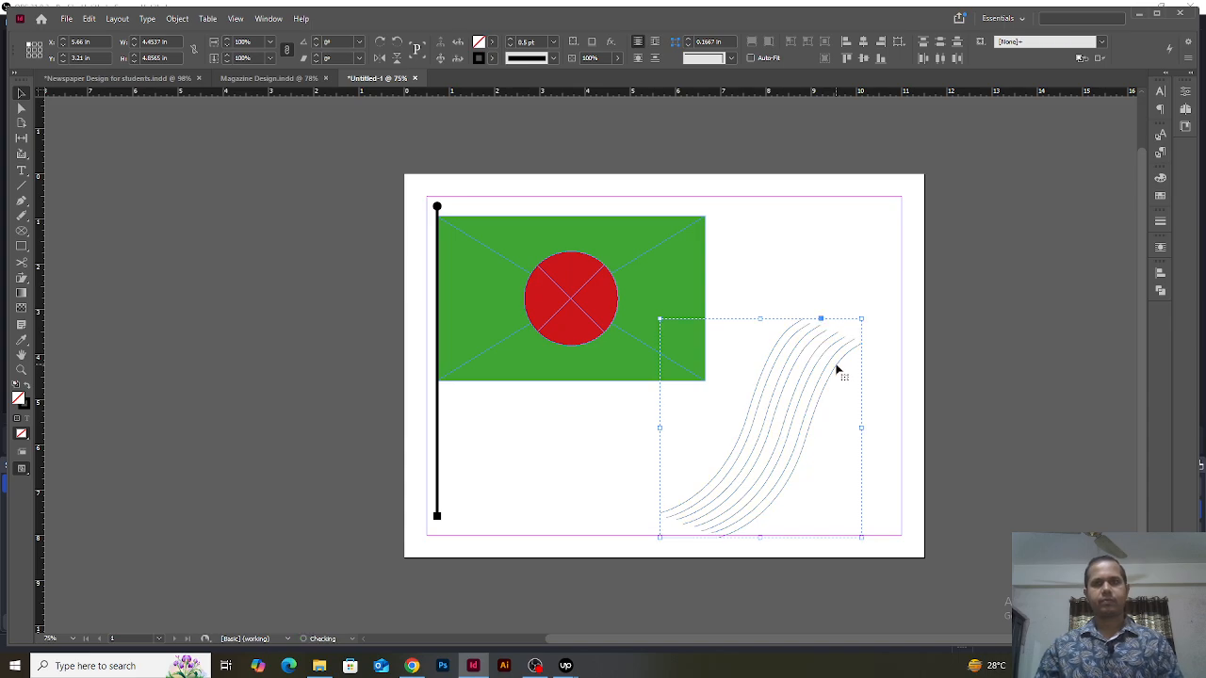
- Duplicate the curve group and rotate the copy to -50° so it crosses the original
left_click_drag(829, 376, 920, 379)
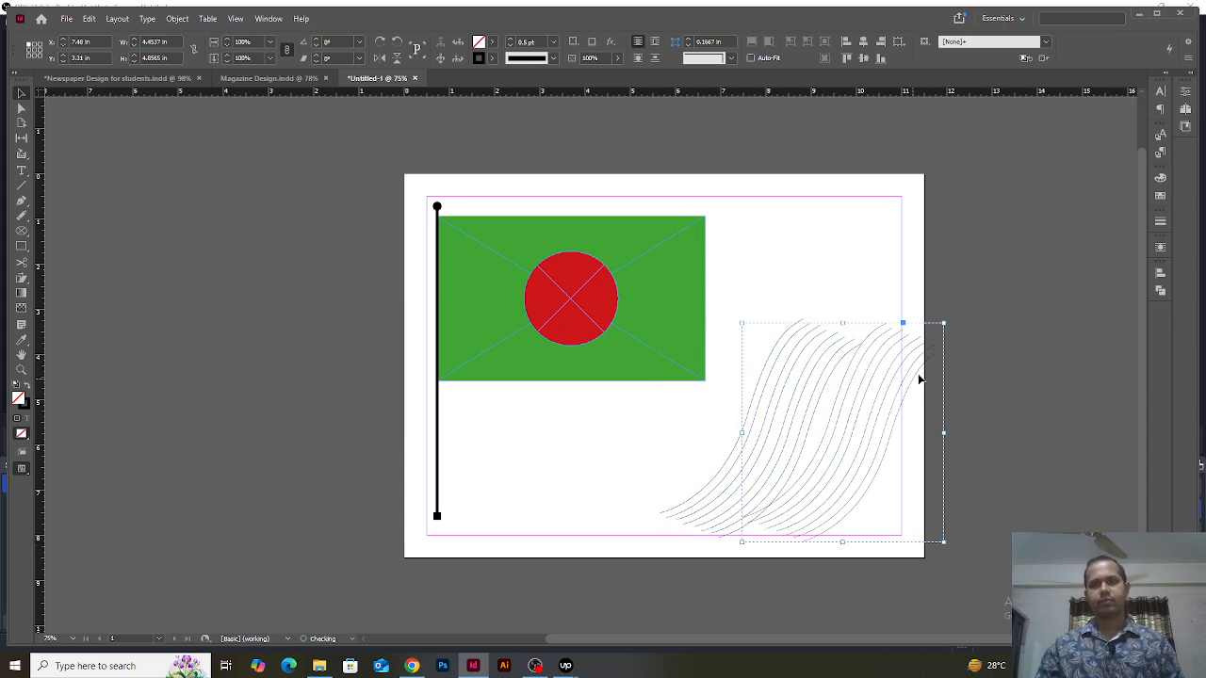
left_click_drag(946, 322, 824, 437)
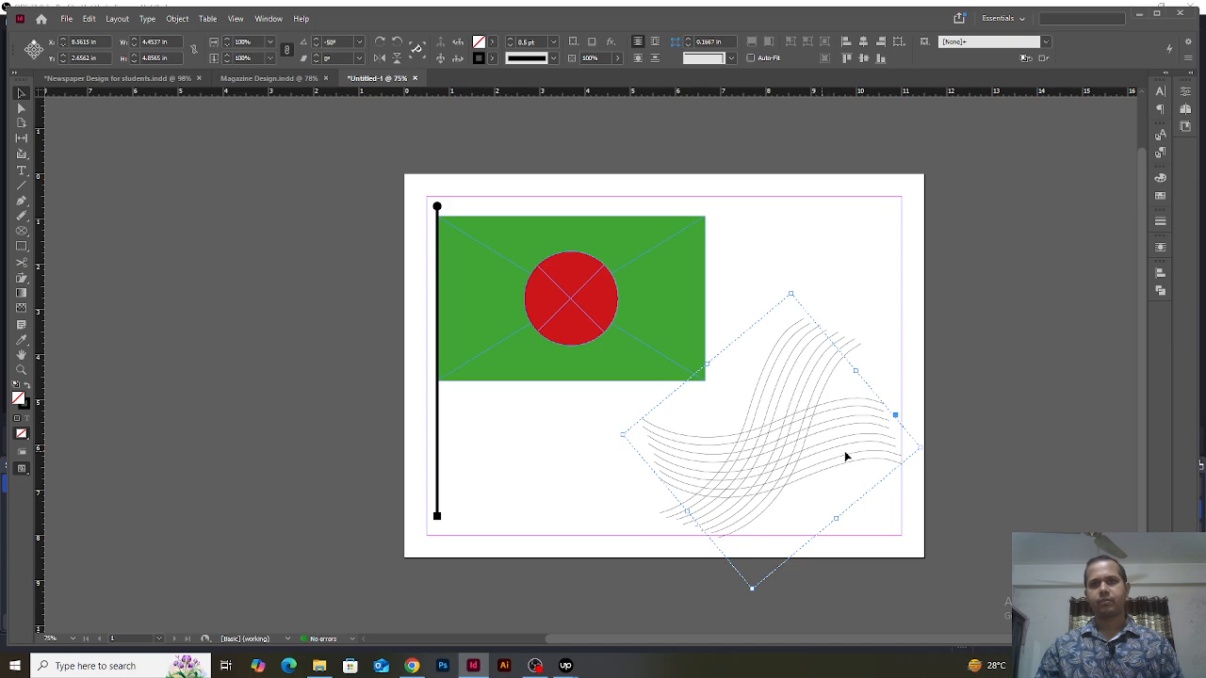
- Apply the green C=75 M=5 Y=100 K=0 stroke to the rotated copy and the magenta C=0 M=100 Y=0 K=0 stroke to the original group
left_click(1160, 195)
left_click(1015, 200)
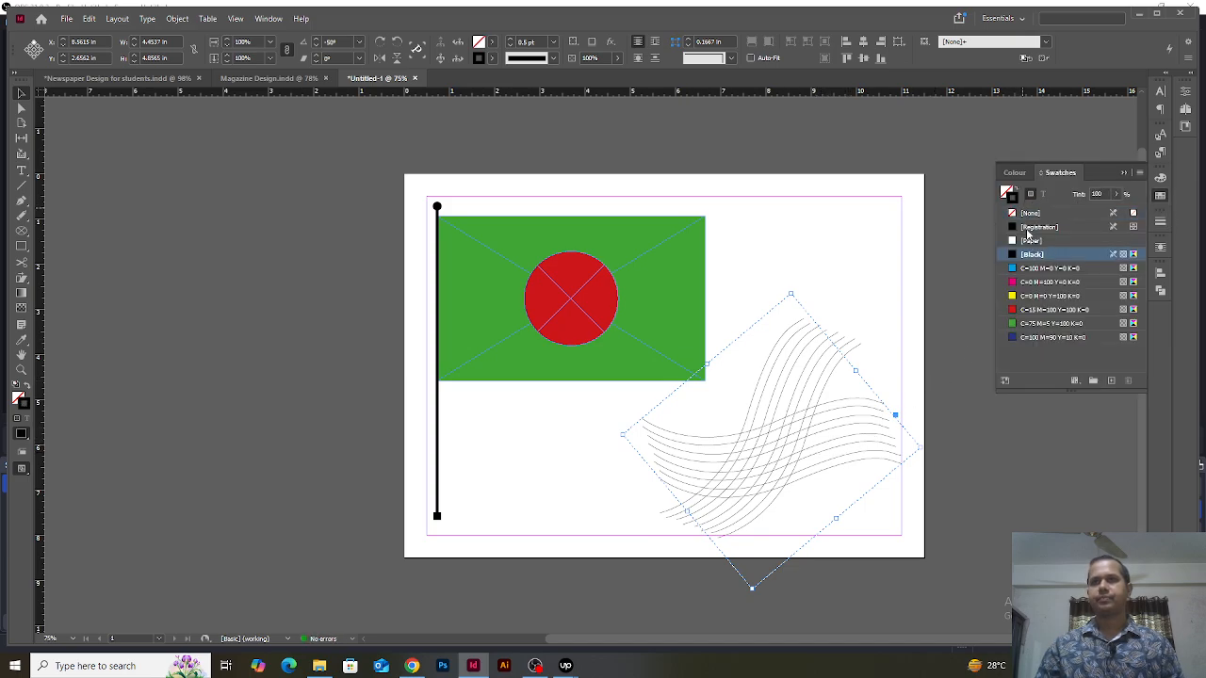
left_click(1032, 322)
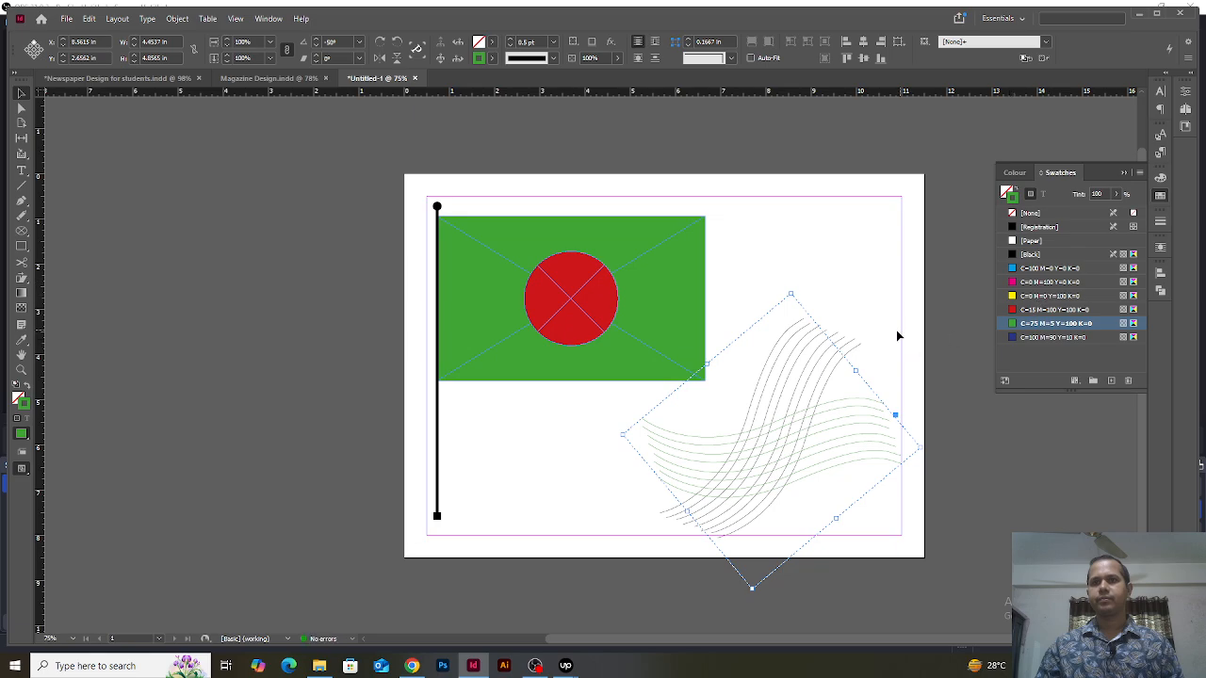
left_click_drag(881, 336, 850, 359)
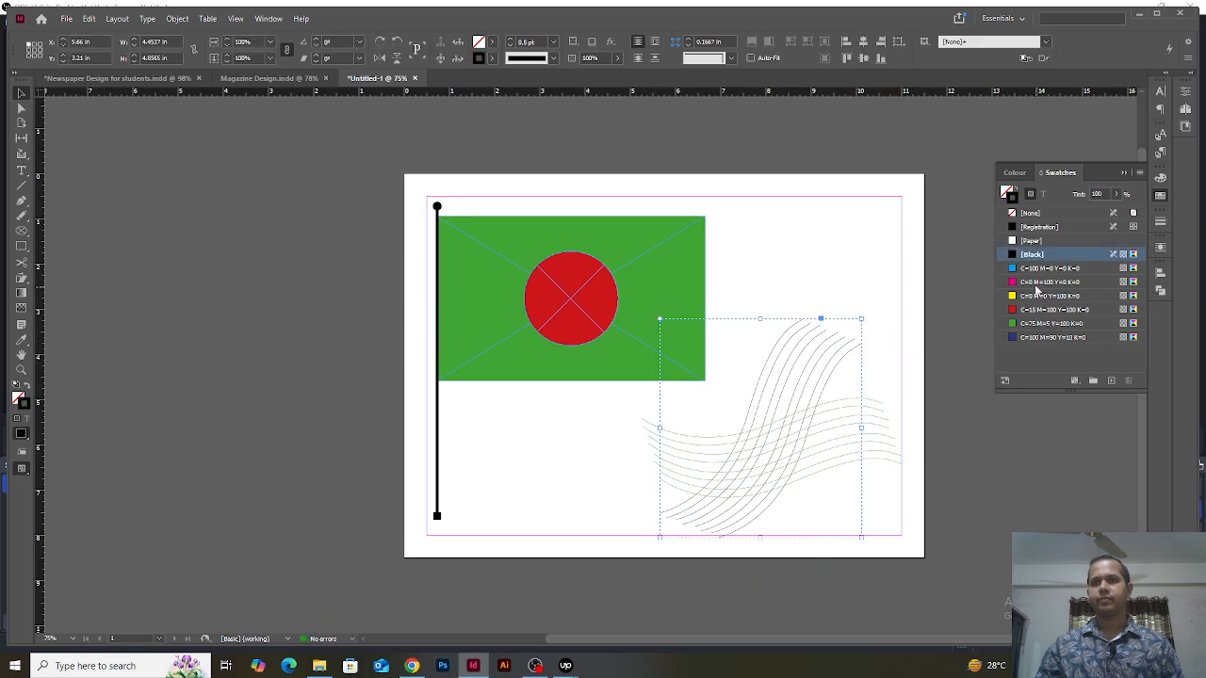
left_click(1036, 282)
left_click(904, 324)
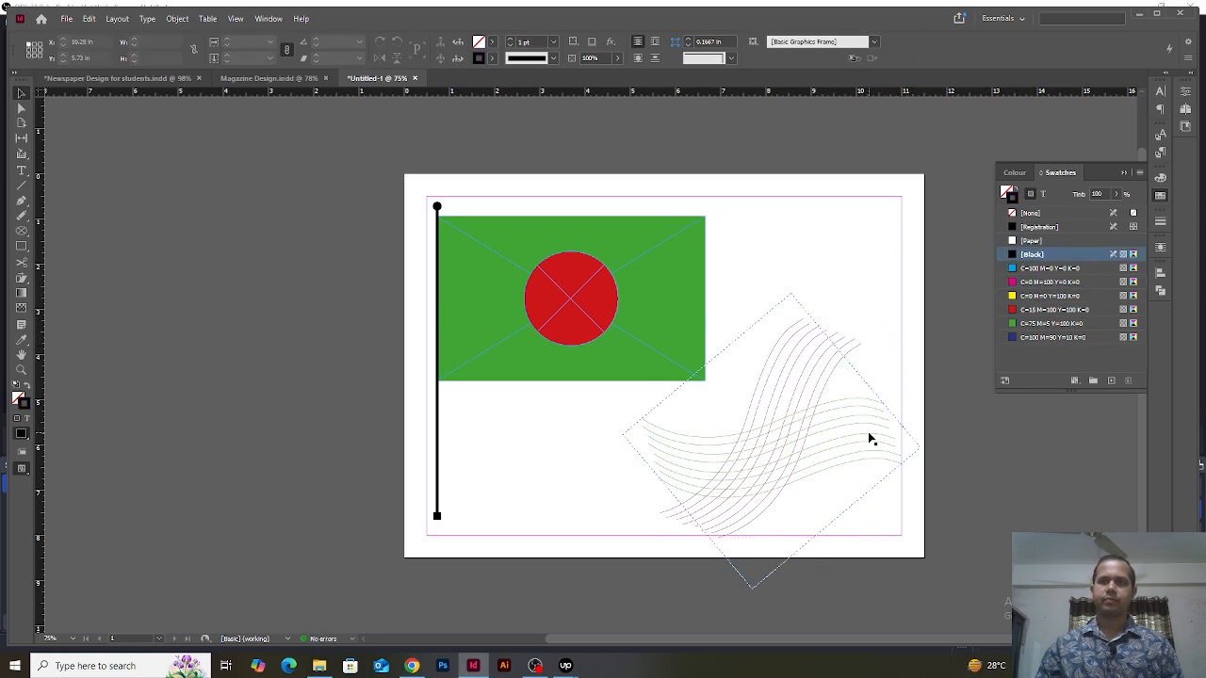
- Rotate the green curve group to -40° and add a copy slightly below it, turned to about -88°
mouse_move(871, 439)
left_mouse_down()
mouse_move(846, 436)
mouse_move(917, 417)
left_mouse_up()
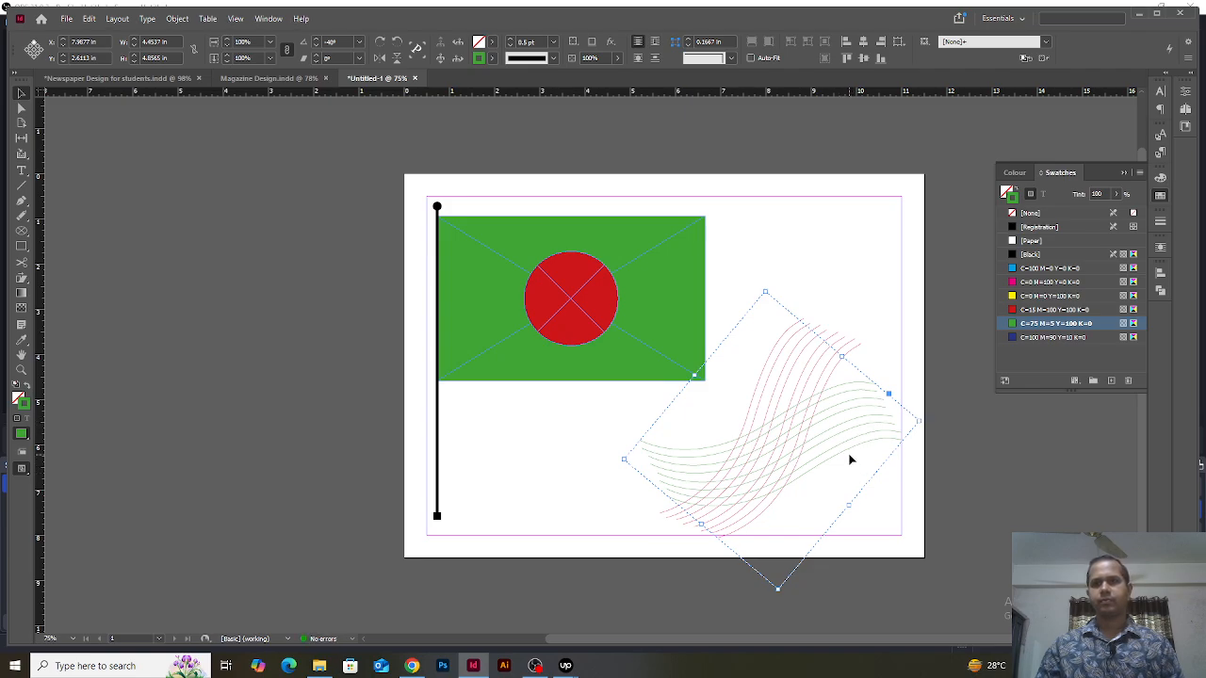
left_click_drag(851, 453, 848, 482)
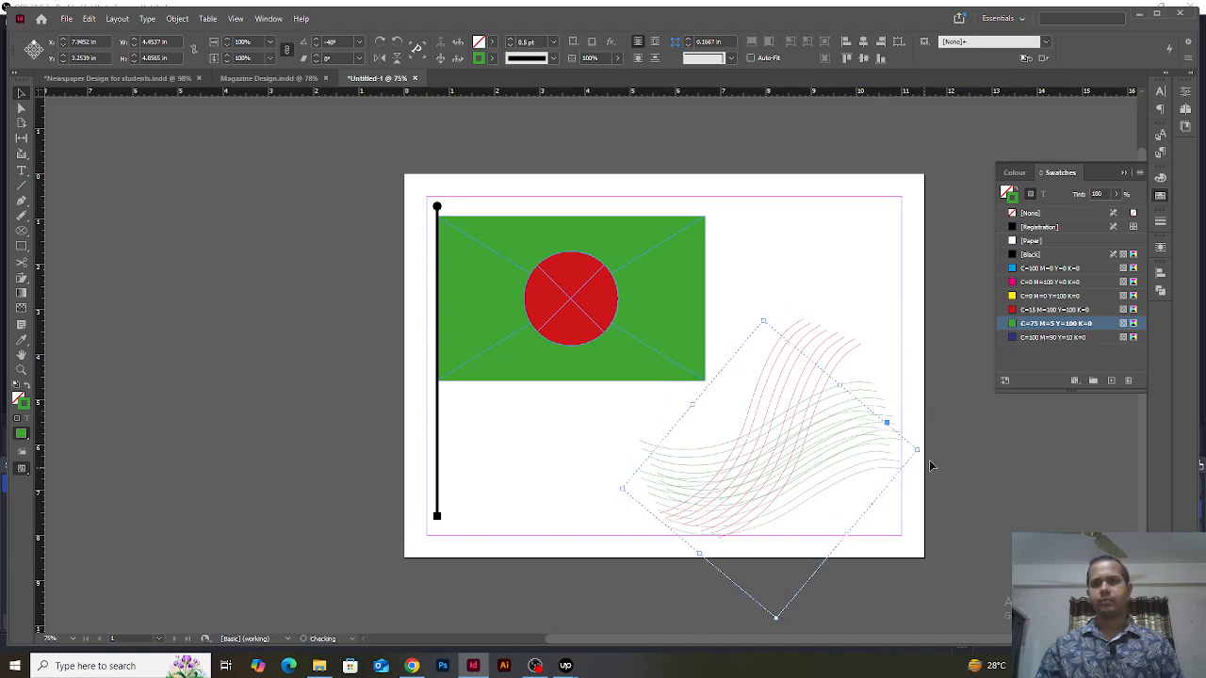
left_click_drag(924, 448, 838, 584)
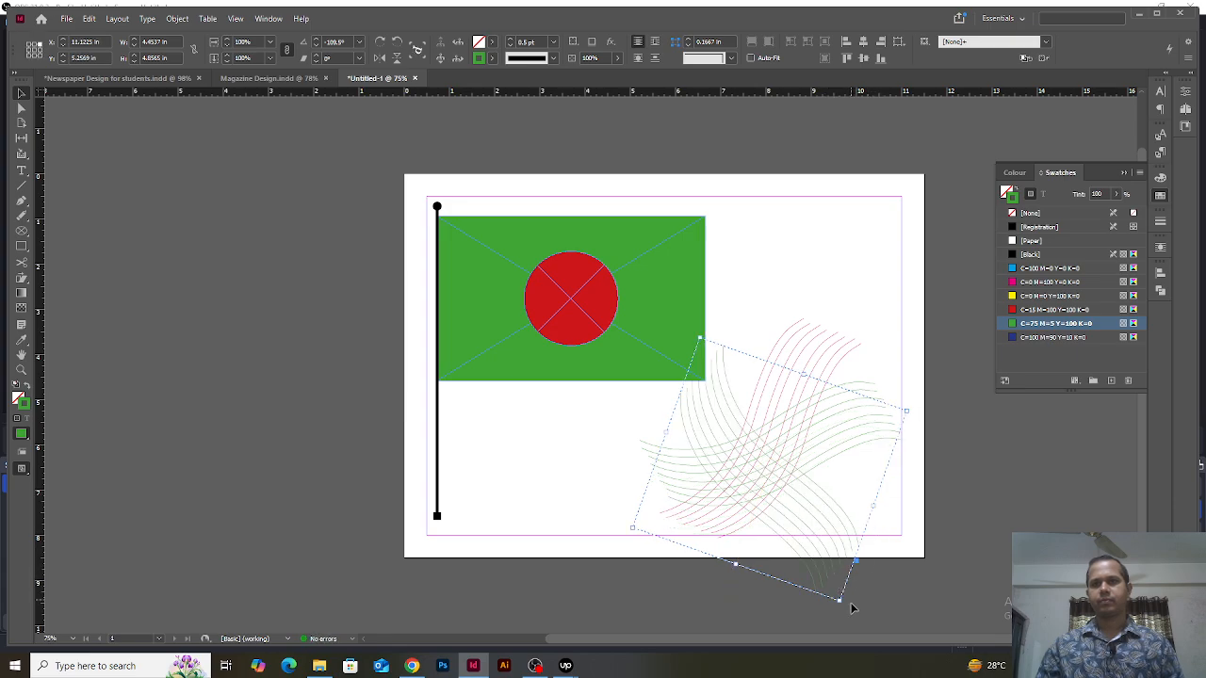
left_click_drag(844, 608, 887, 569)
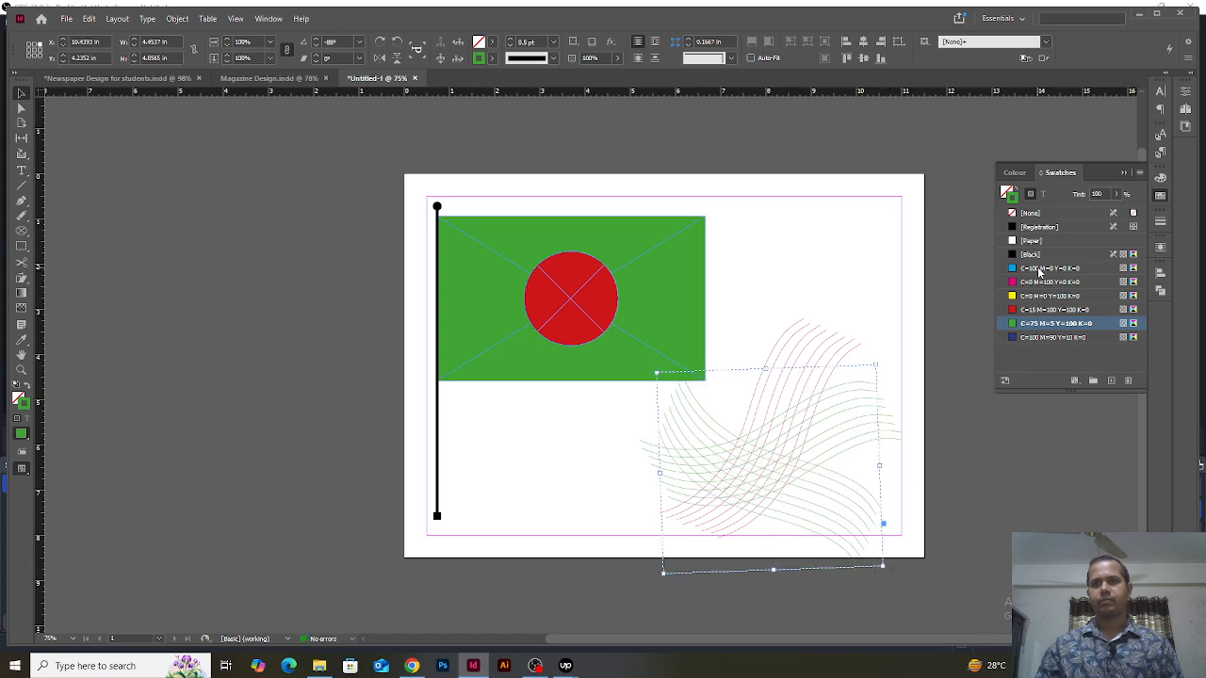
- Apply the yellow C=0 M=0 Y=100 K=0 stroke to the newest curve group
left_click(1041, 268)
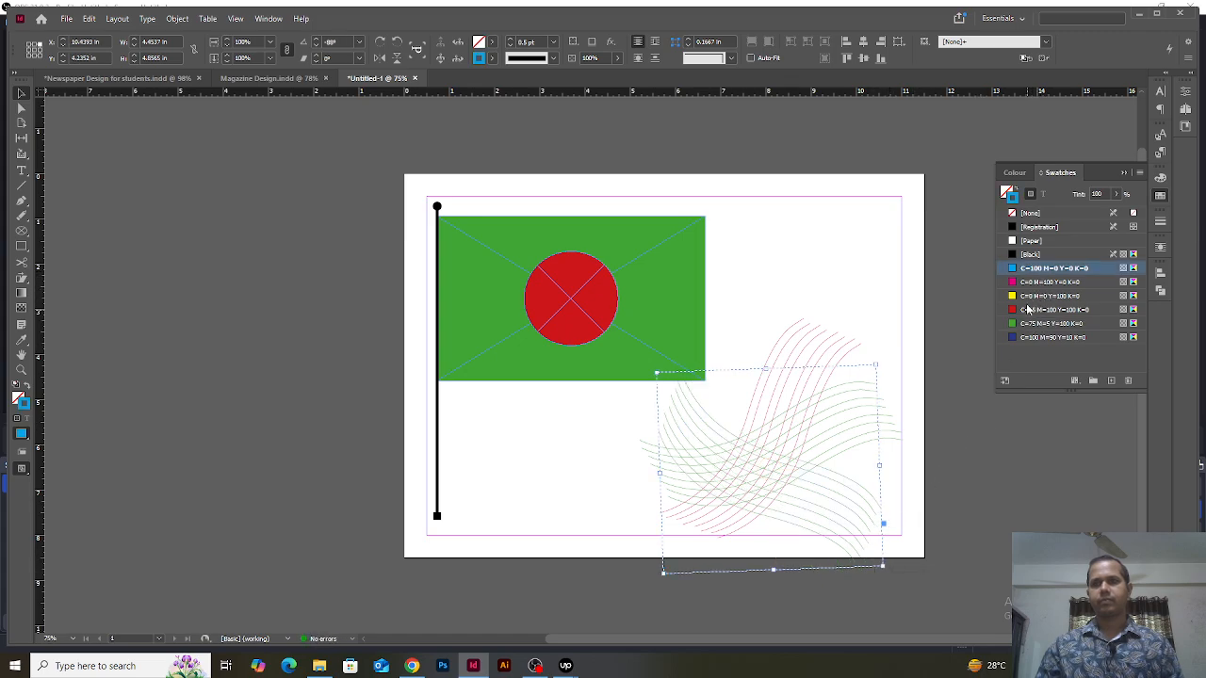
left_click(1032, 296)
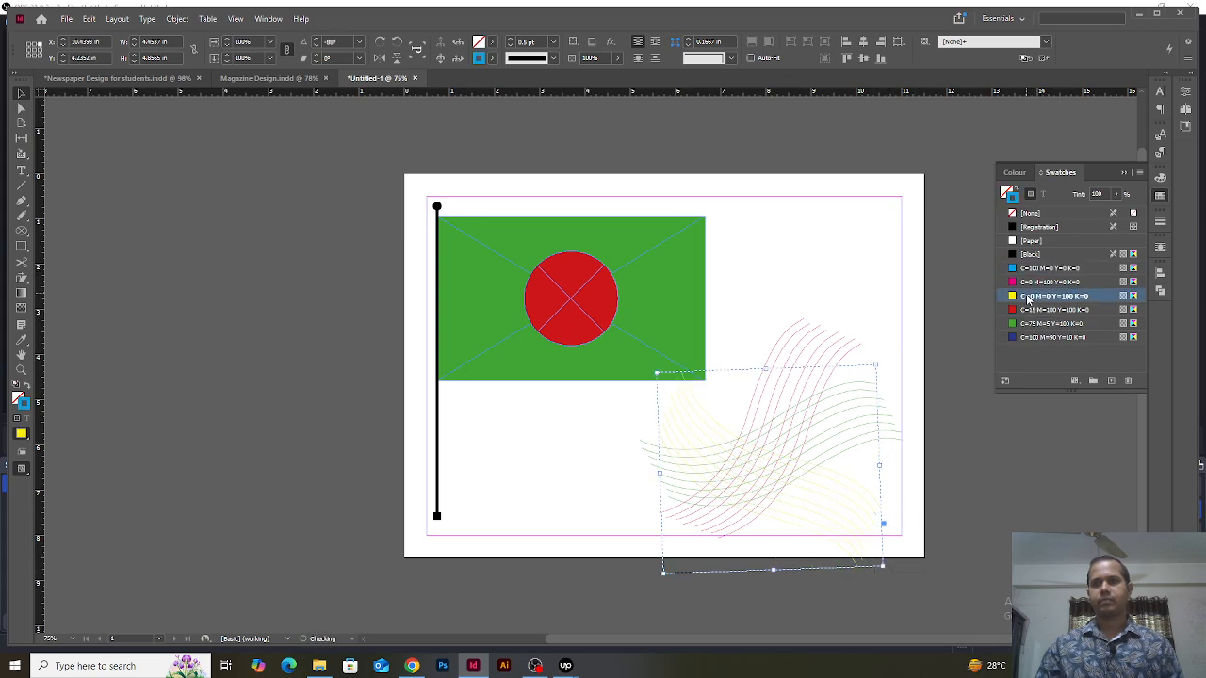
left_click(943, 424)
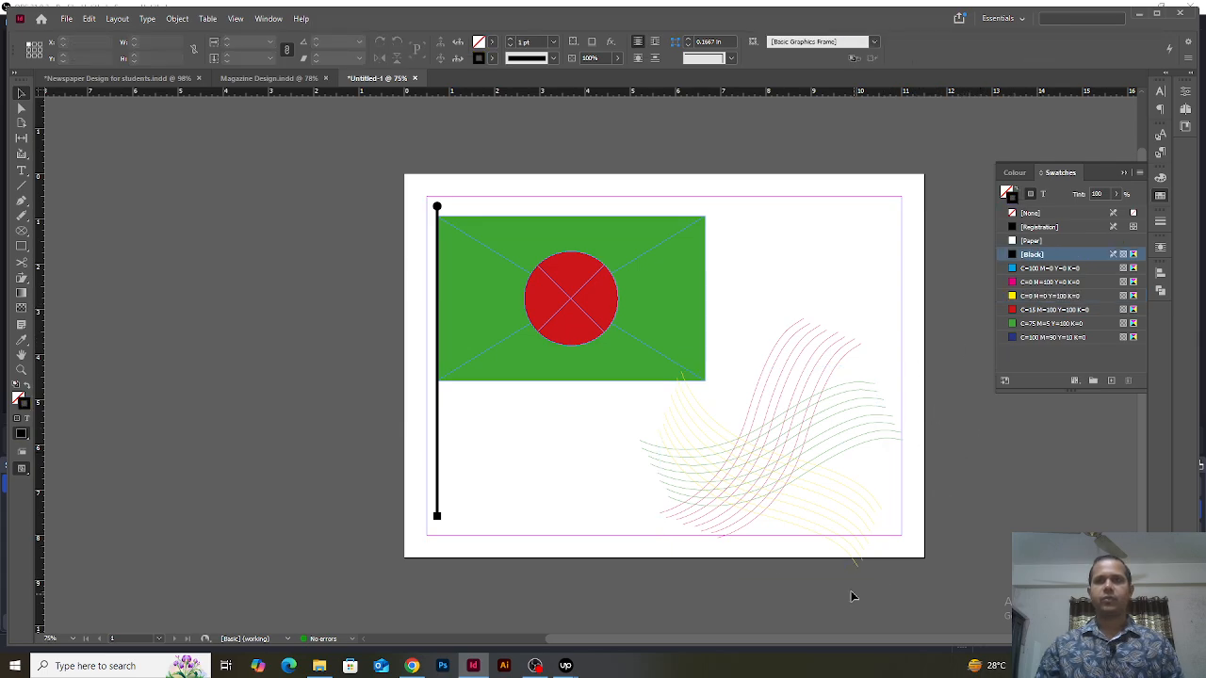
- Move all three curve groups together over the page's upper-right corner, at about X 7.3 in and Y -1.43 in
mouse_move(853, 592)
left_mouse_down()
mouse_move(734, 399)
mouse_move(890, 235)
left_mouse_up()
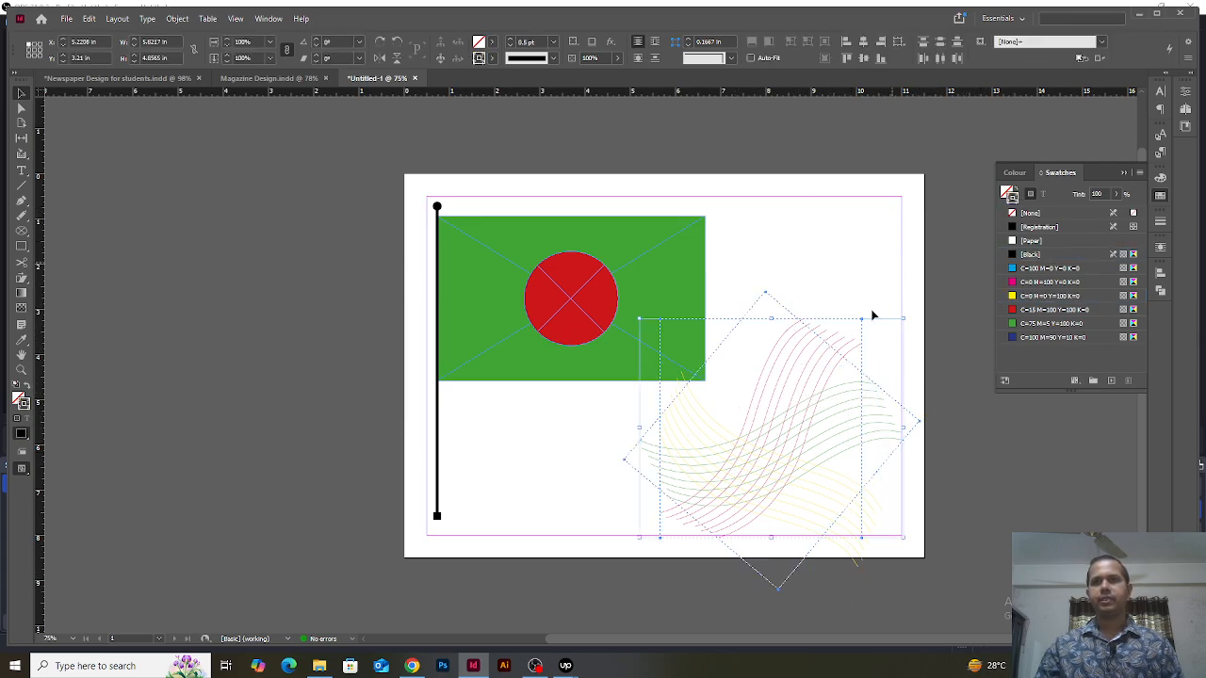
left_click(839, 557)
left_click_drag(832, 586, 881, 204)
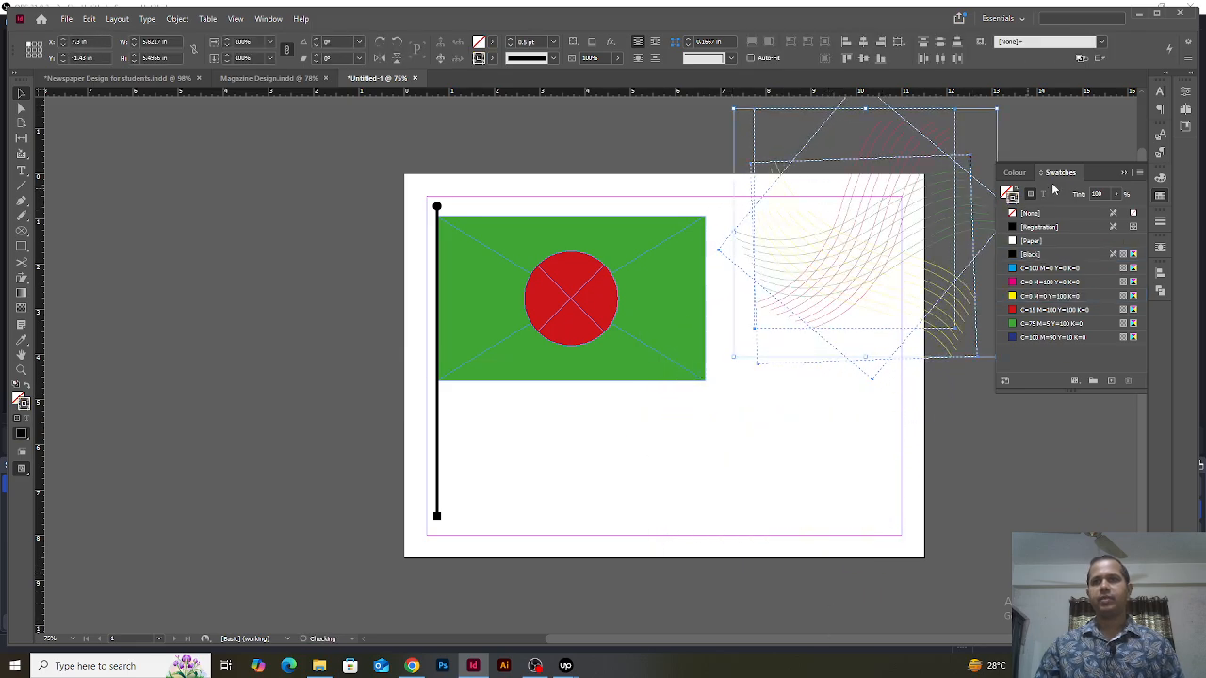
- Set the opacity of the three curve groups to 30% and preview the page without guides and frame edges
left_click(596, 58)
type("50")
key("Return")
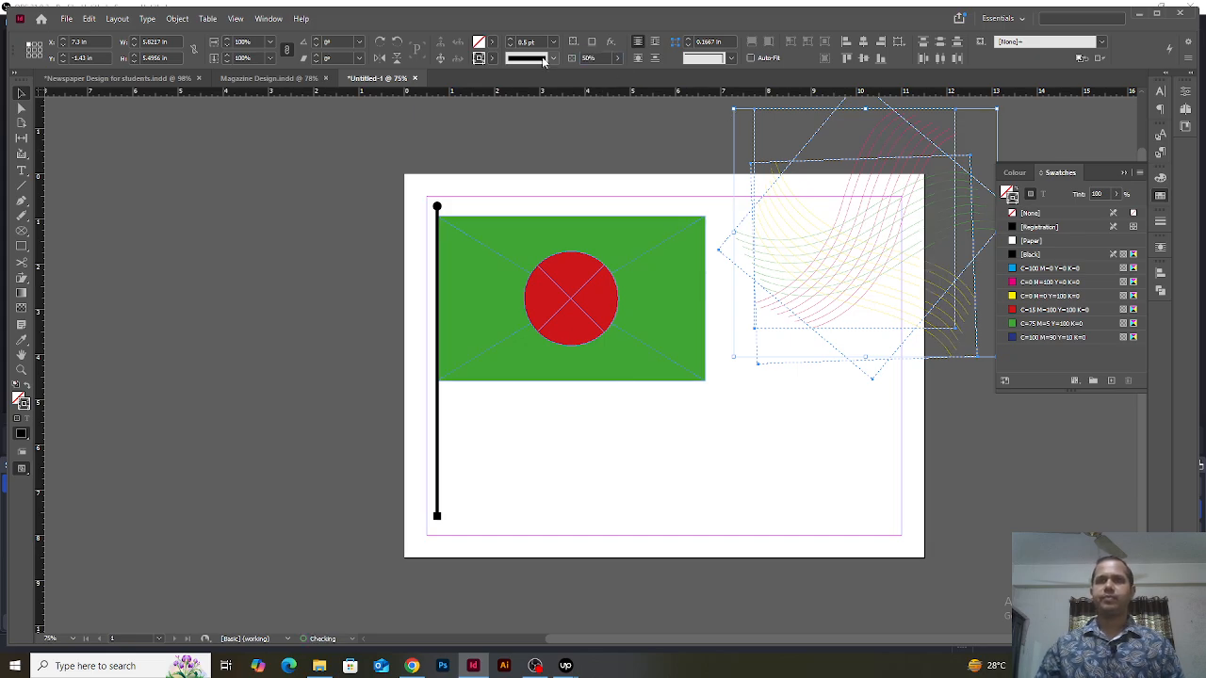
left_click_drag(604, 59, 510, 55)
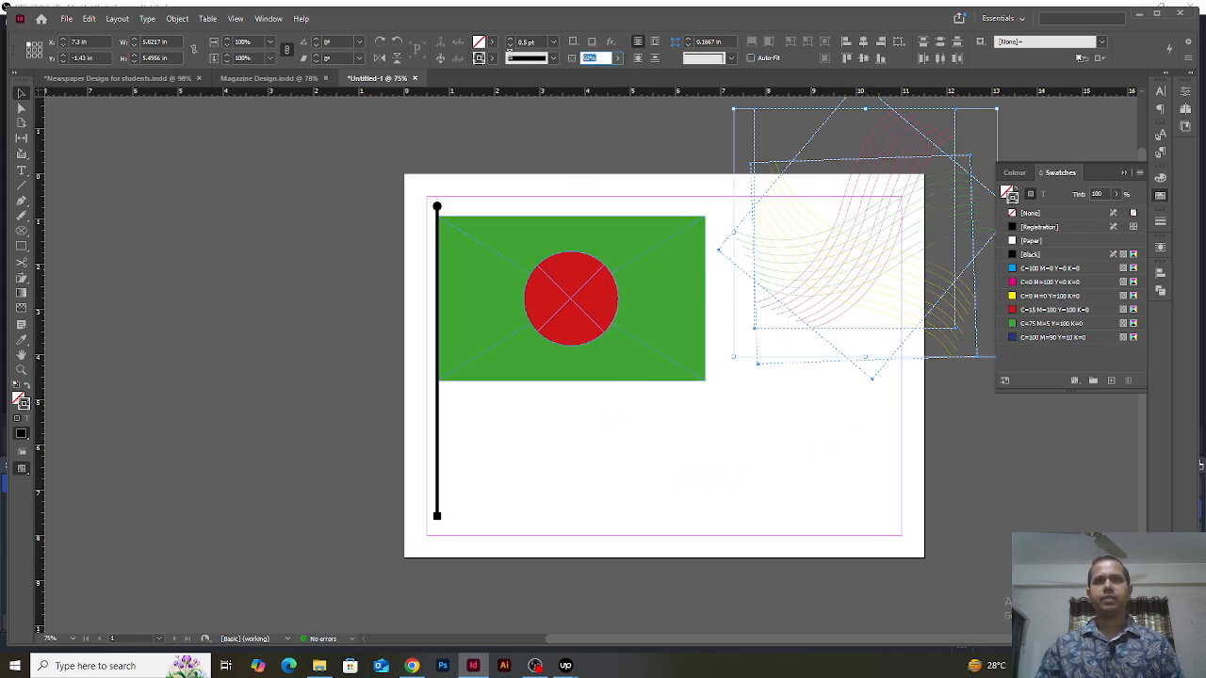
type("30")
key("Return")
left_click(978, 486)
key("w")
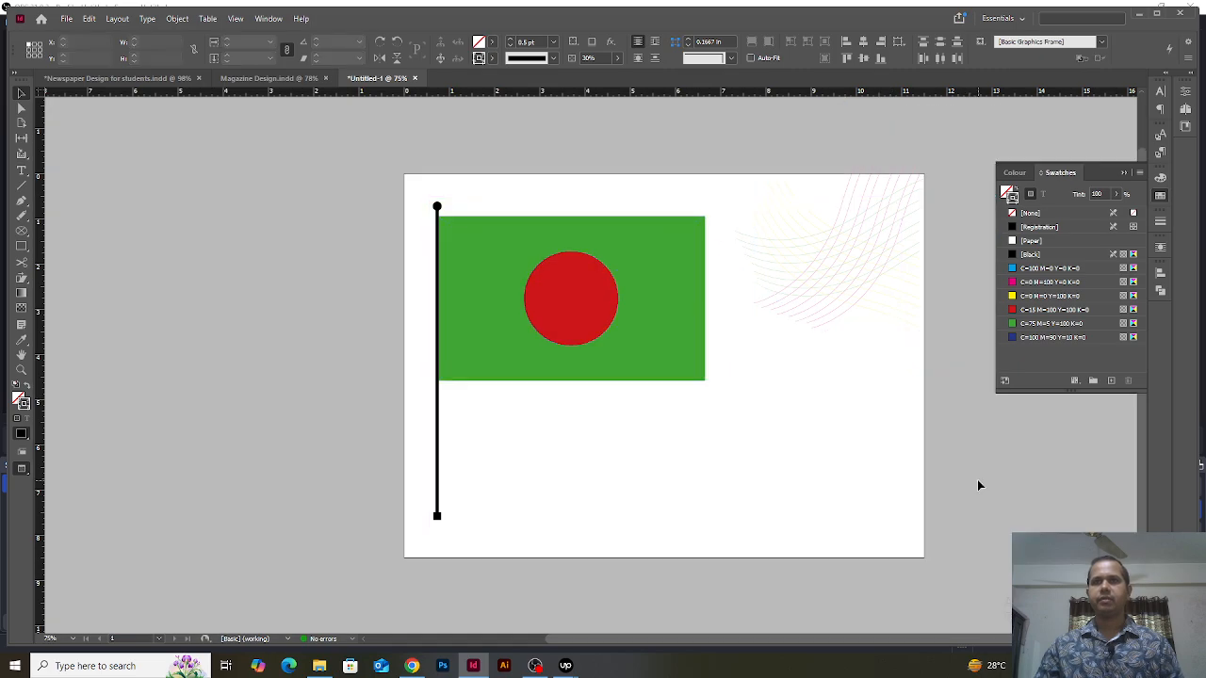
left_click(1124, 172)
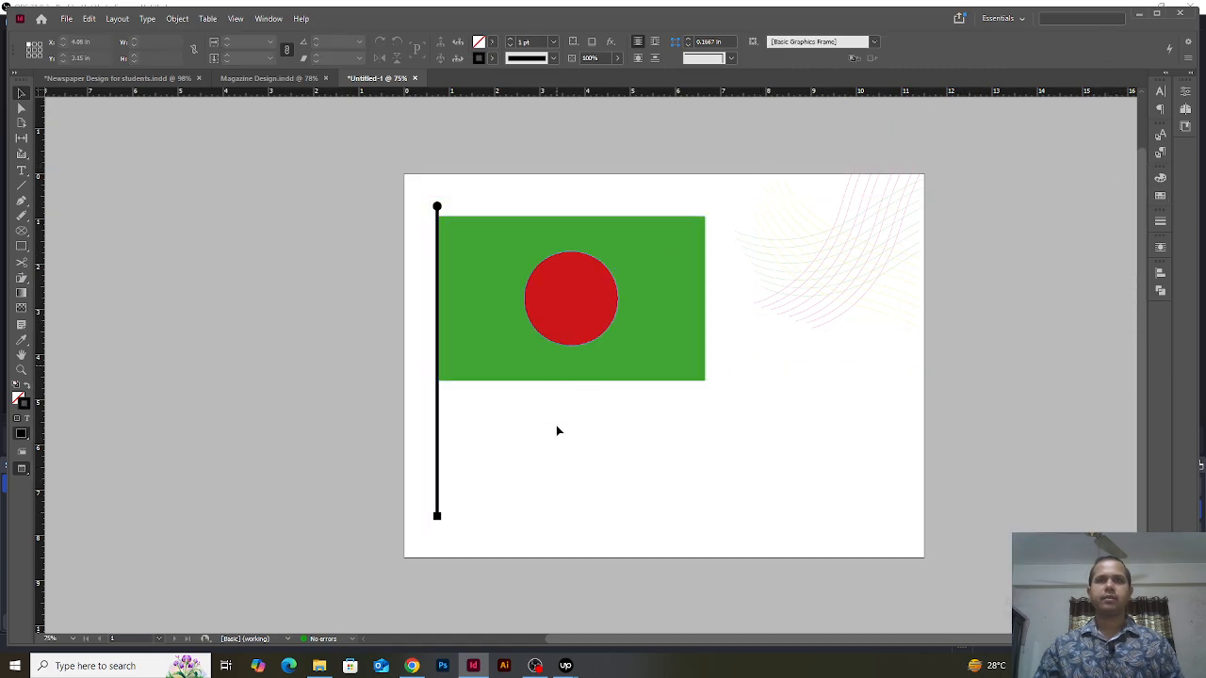
- Review the flag and curve artwork on the page, comparing the normal view with the preview
left_click_drag(841, 393, 731, 389)
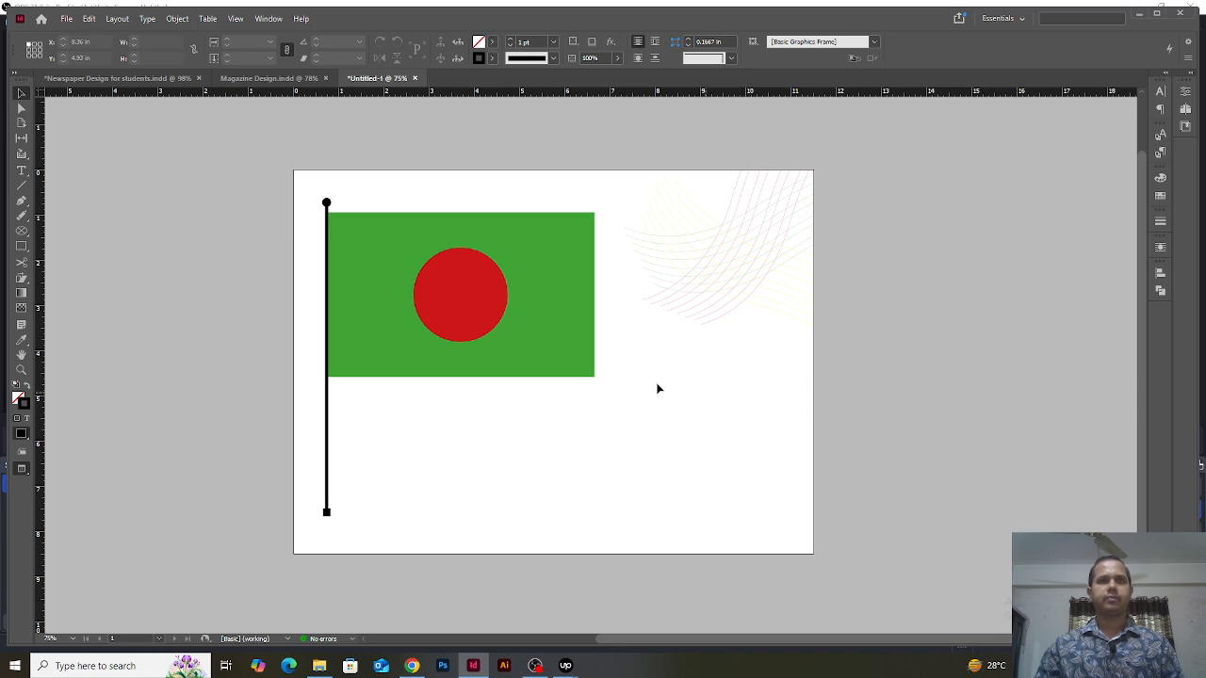
left_click_drag(259, 146, 846, 587)
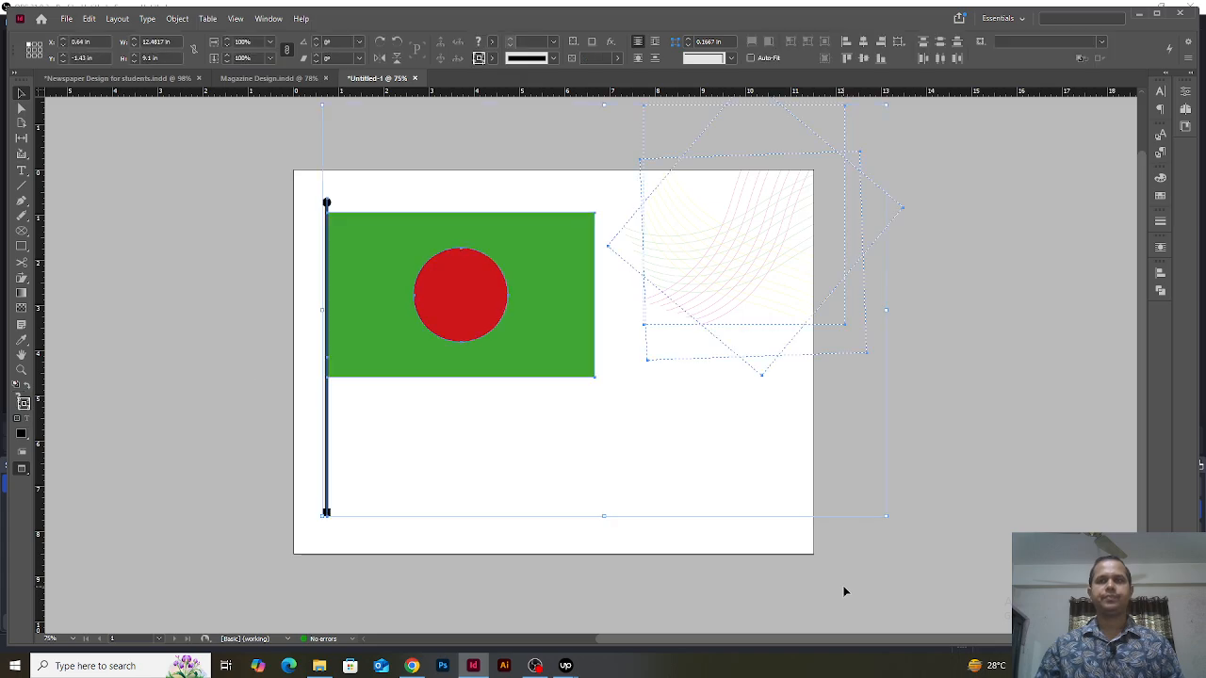
left_click(811, 579)
left_click_drag(221, 148, 772, 486)
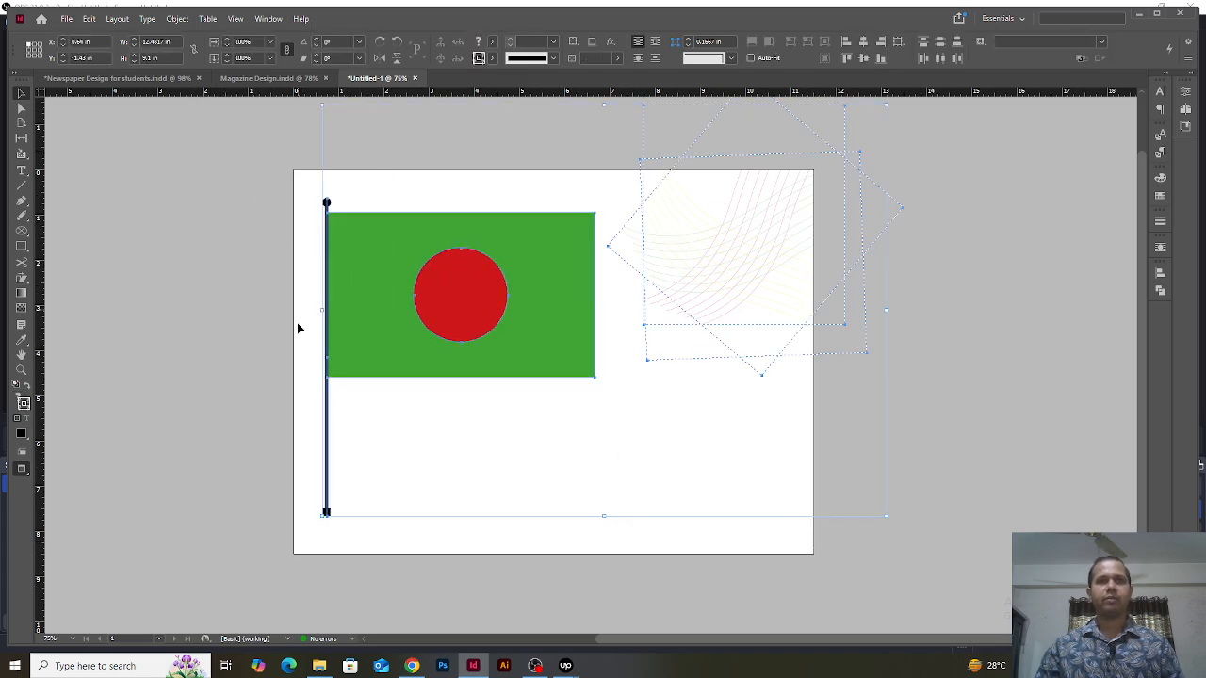
left_click(306, 384)
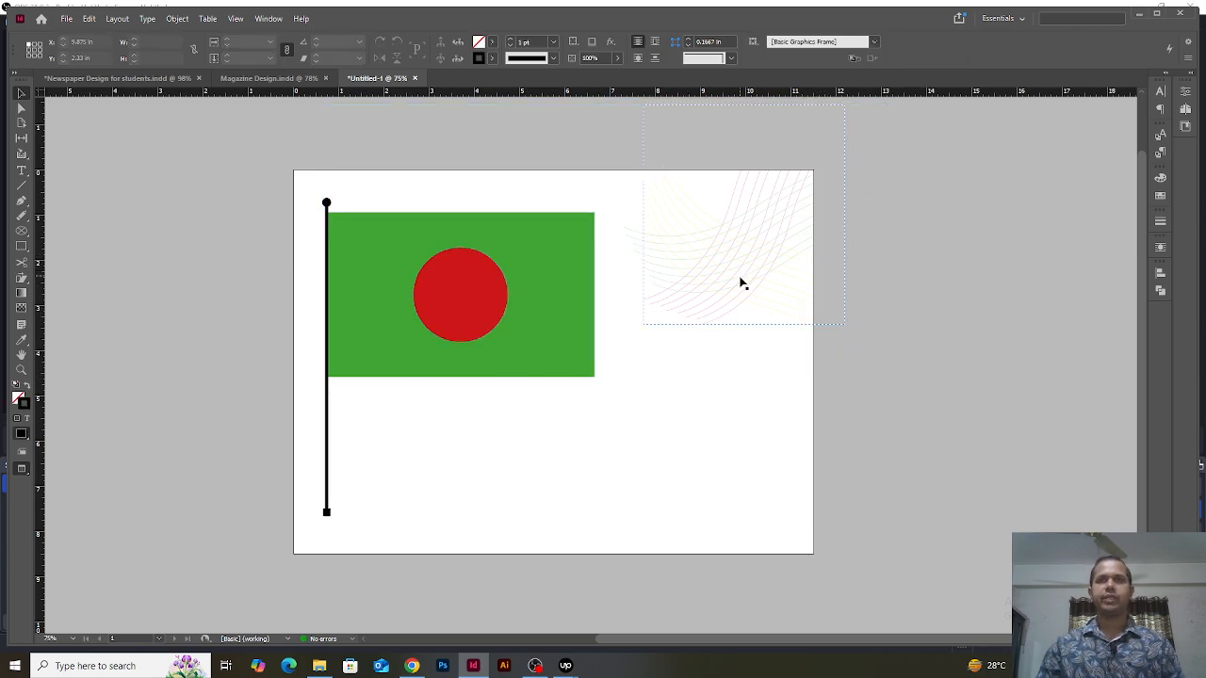
left_click_drag(294, 160, 810, 547)
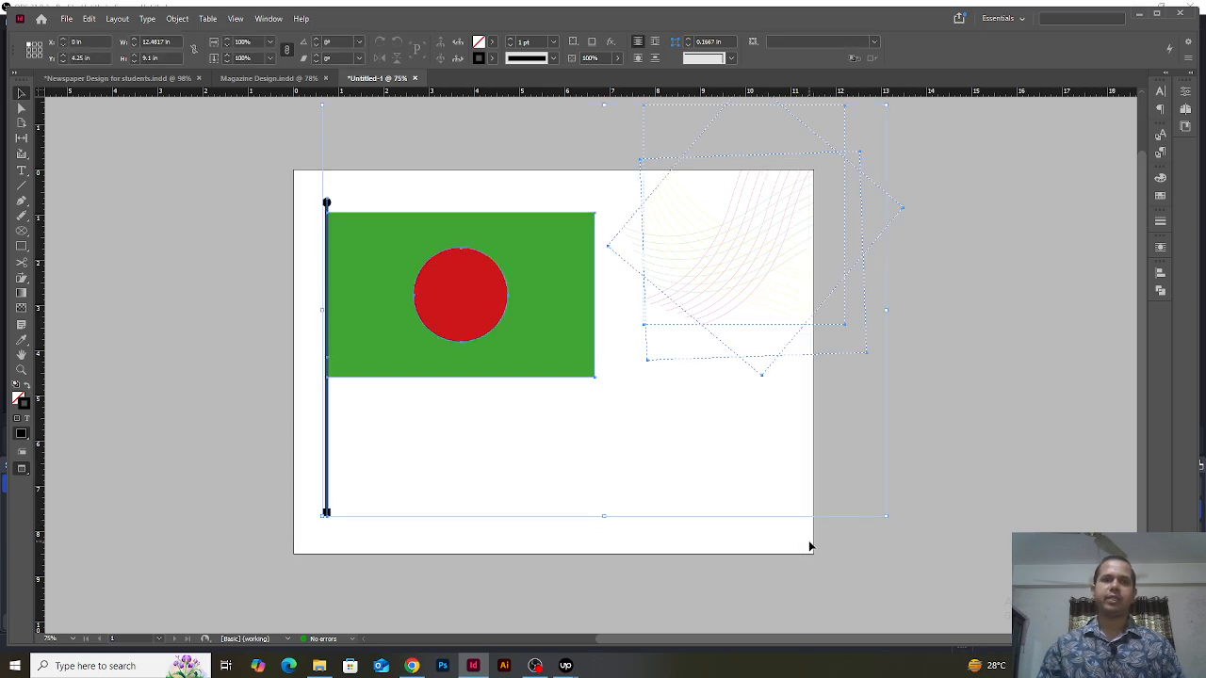
left_click(722, 556)
key("w")
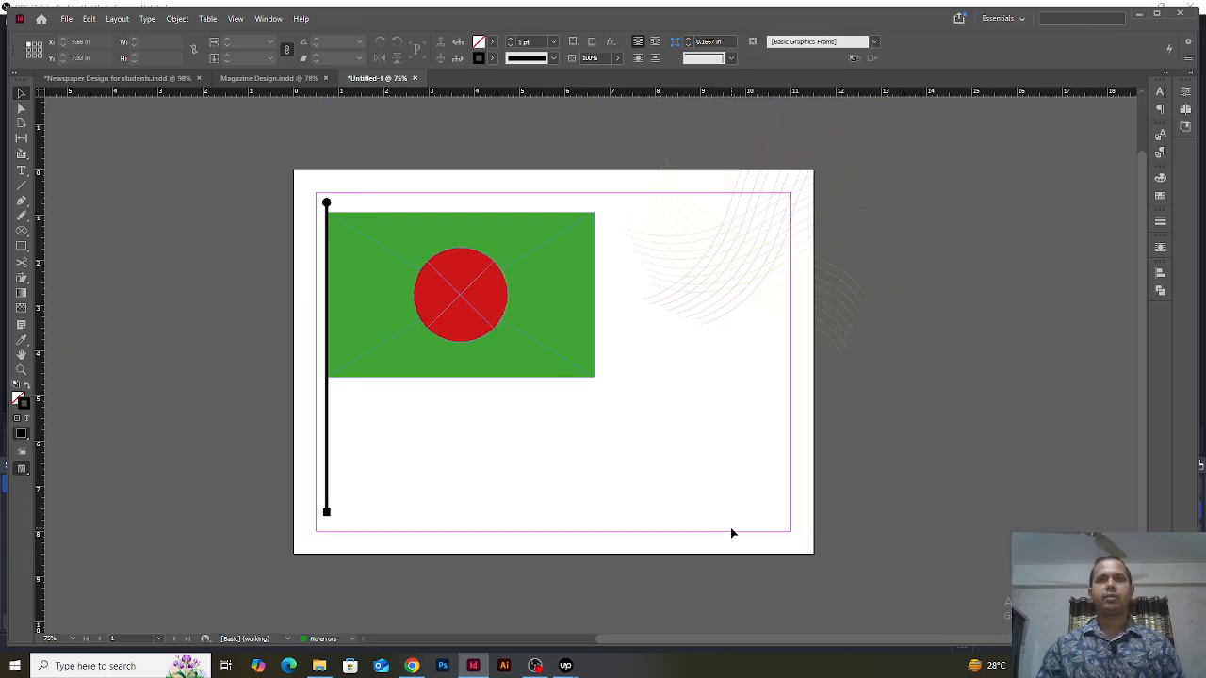
key("w")
key("w")
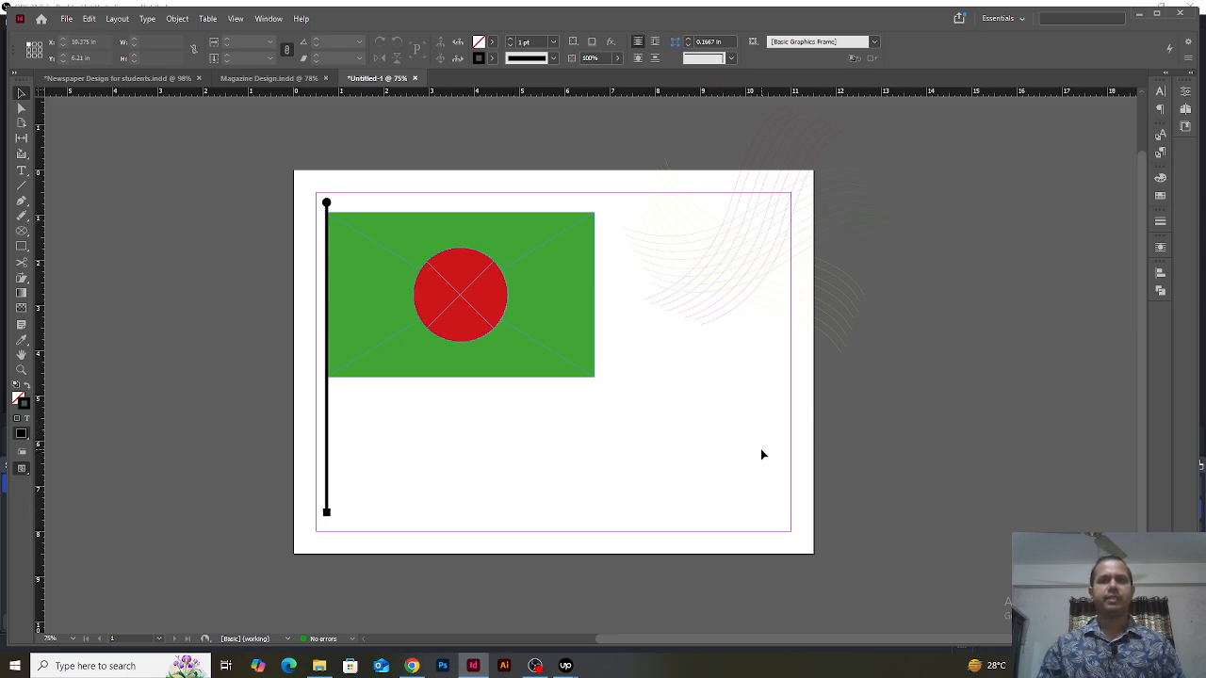
key("w")
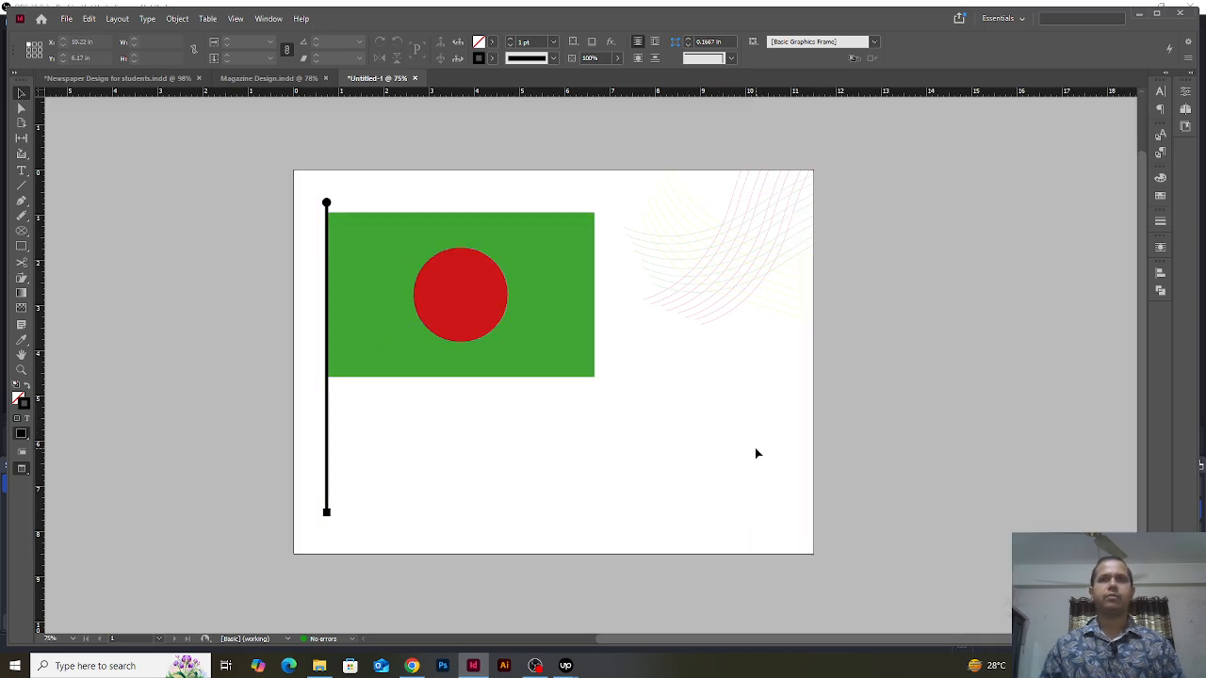